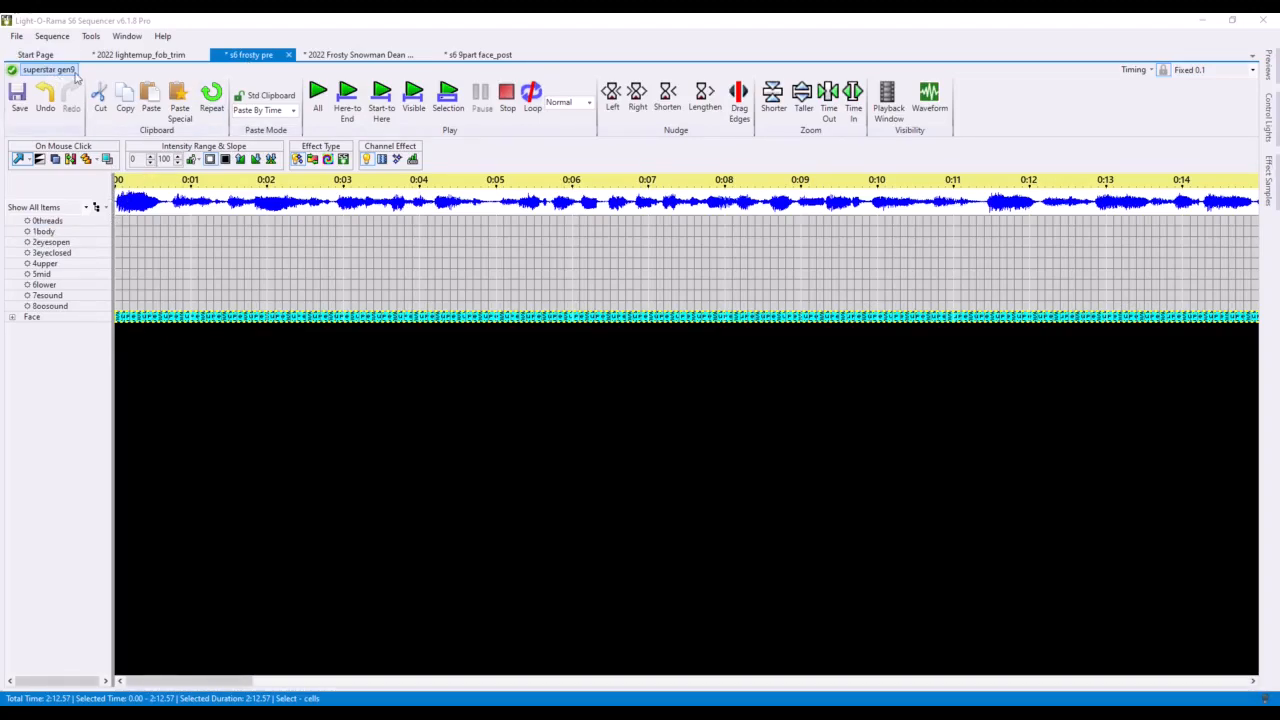
Step: Examine the face channels and the Face group's layout in the superstar gen9 preview design, then cancel it
left_click(68, 243)
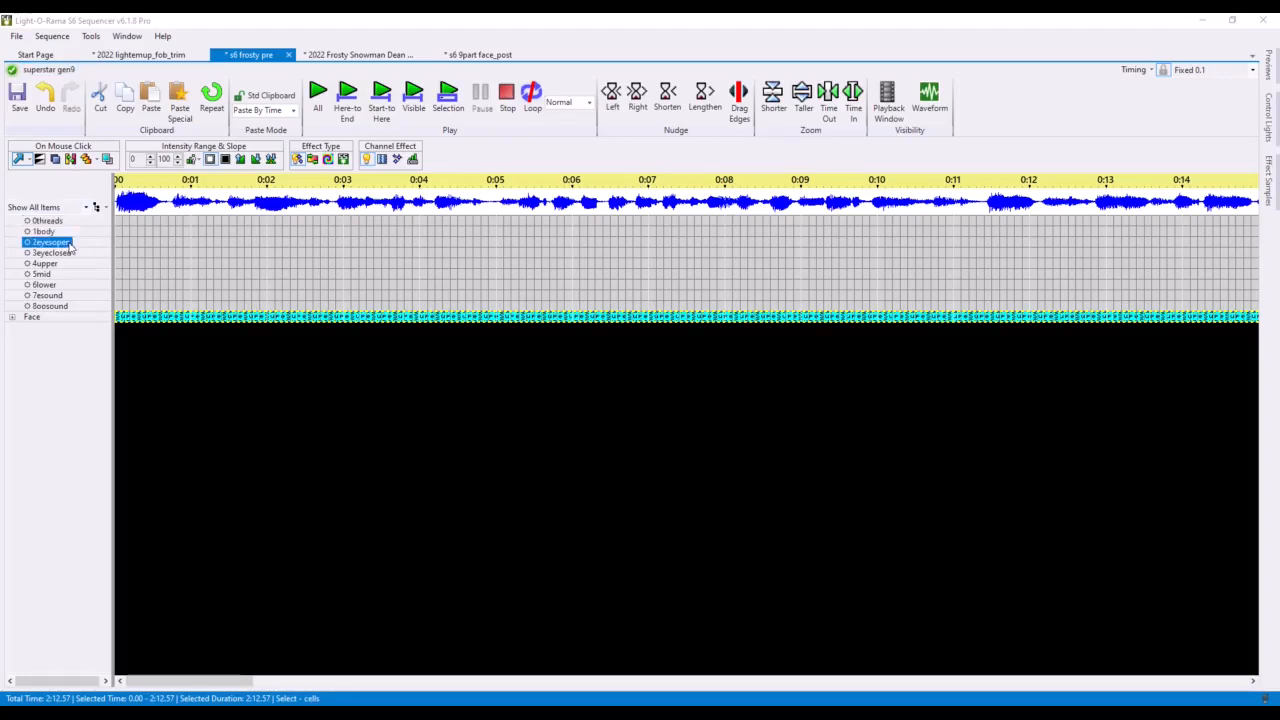
key("Up")
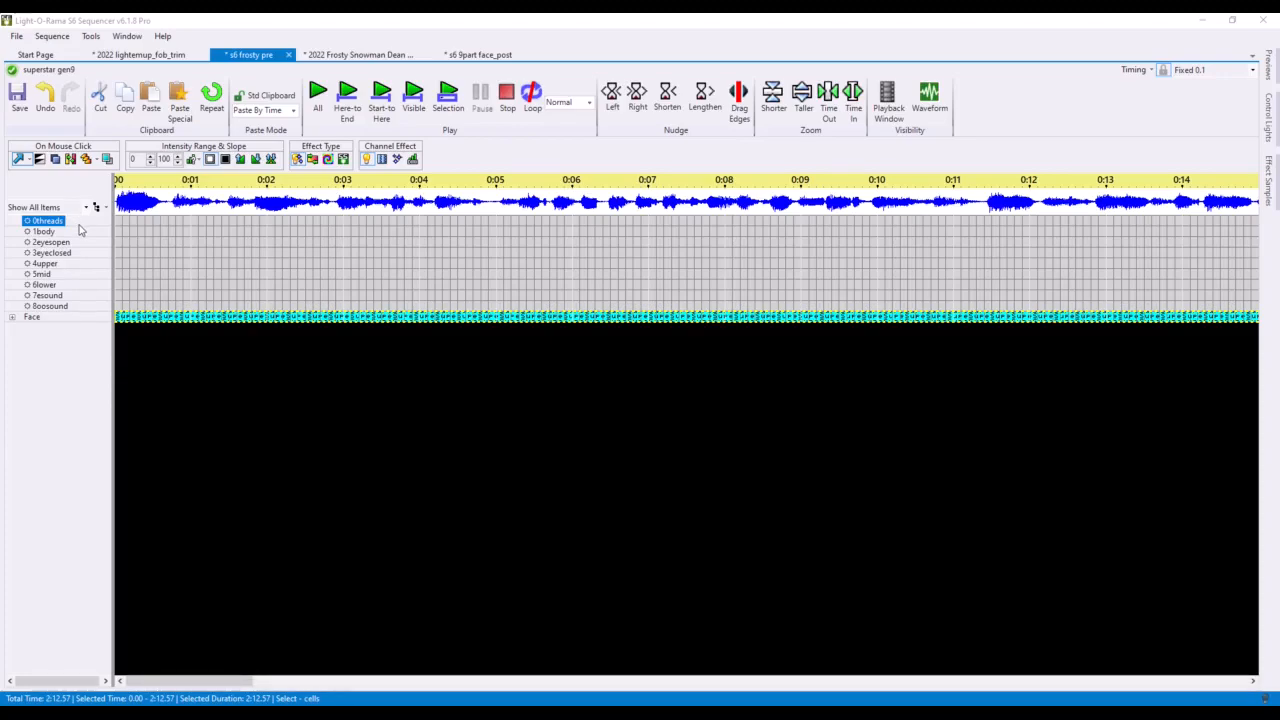
left_click(83, 244)
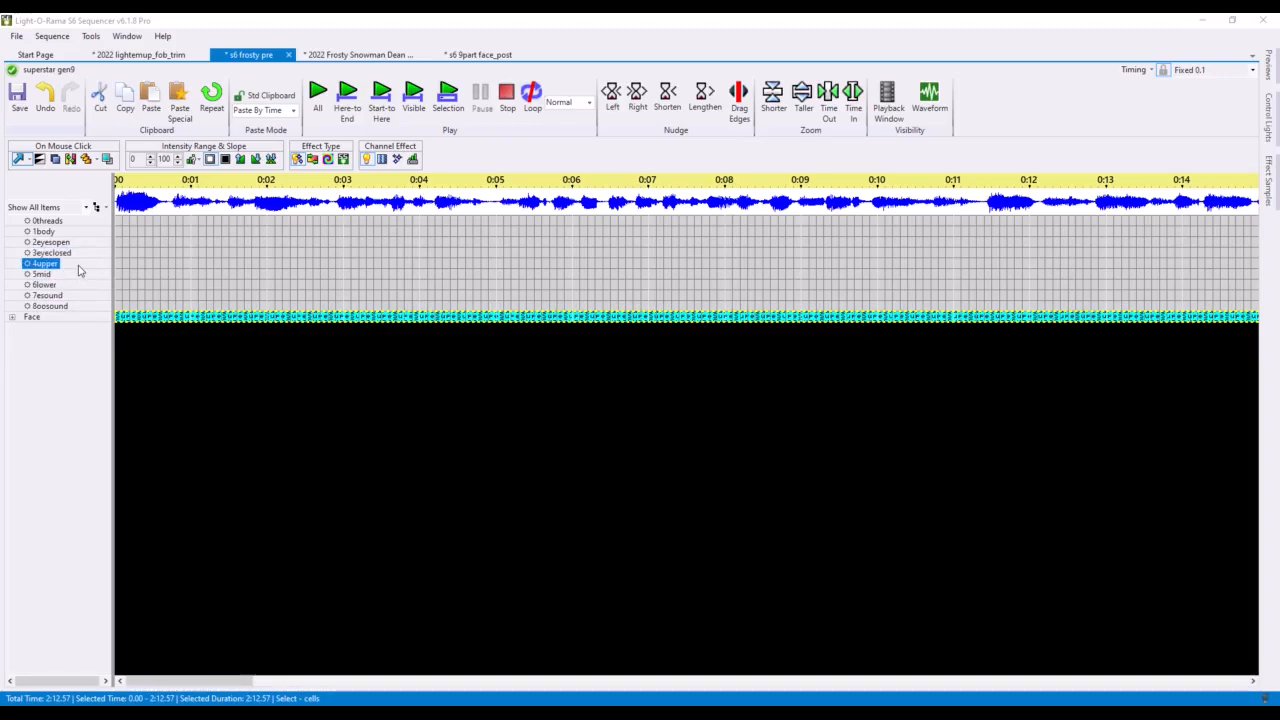
left_click(57, 70)
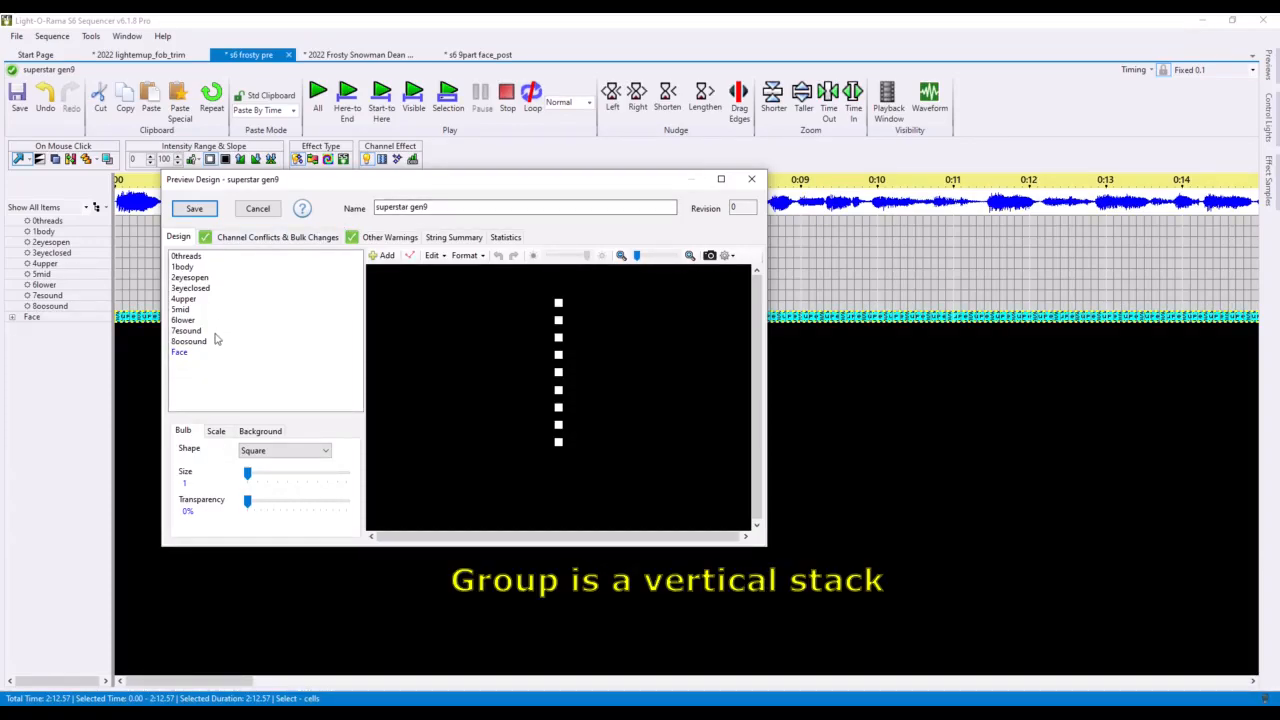
left_click(185, 352)
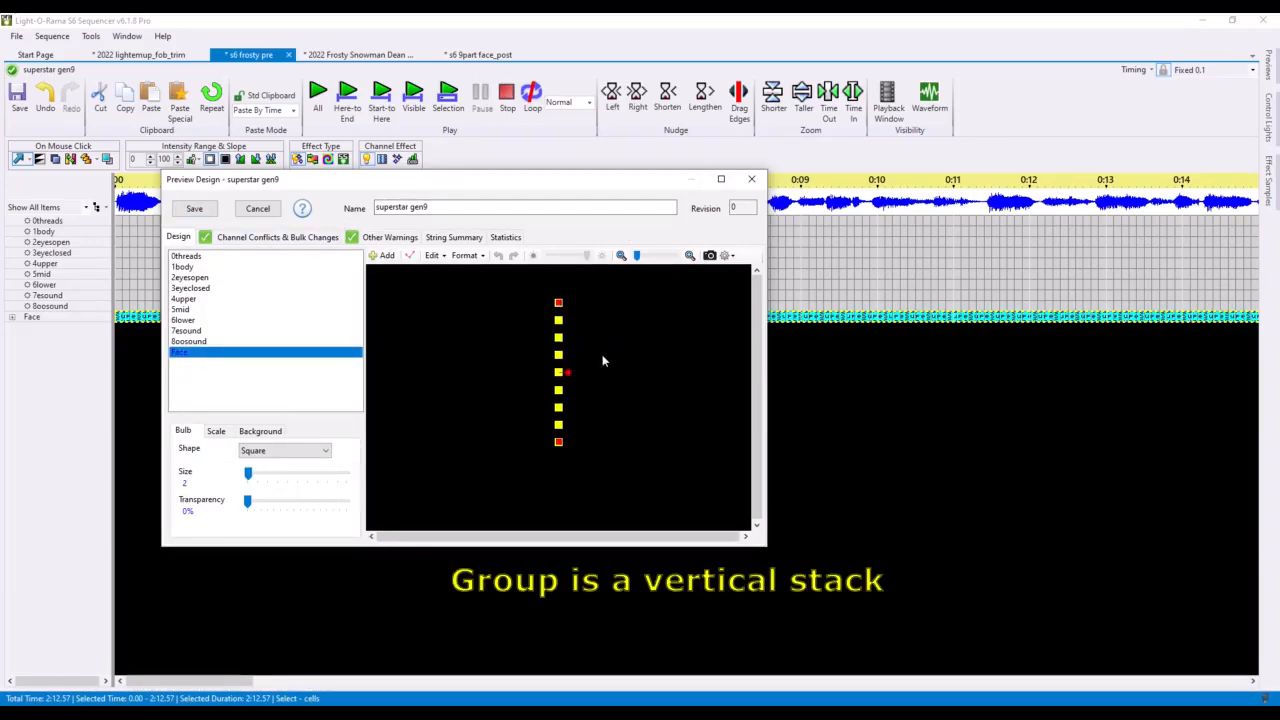
left_click(257, 208)
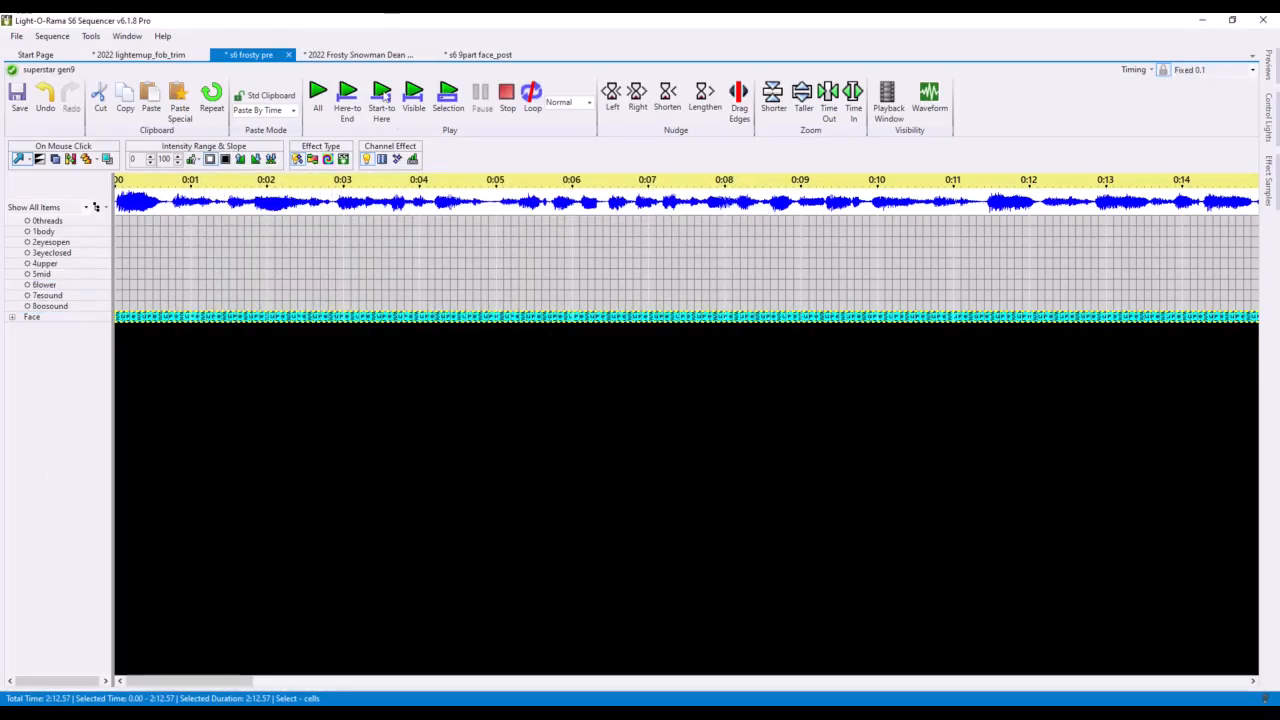
Step: Open the Face group in the SuperStar Sequencer and close its scene setup
double_click(244, 317)
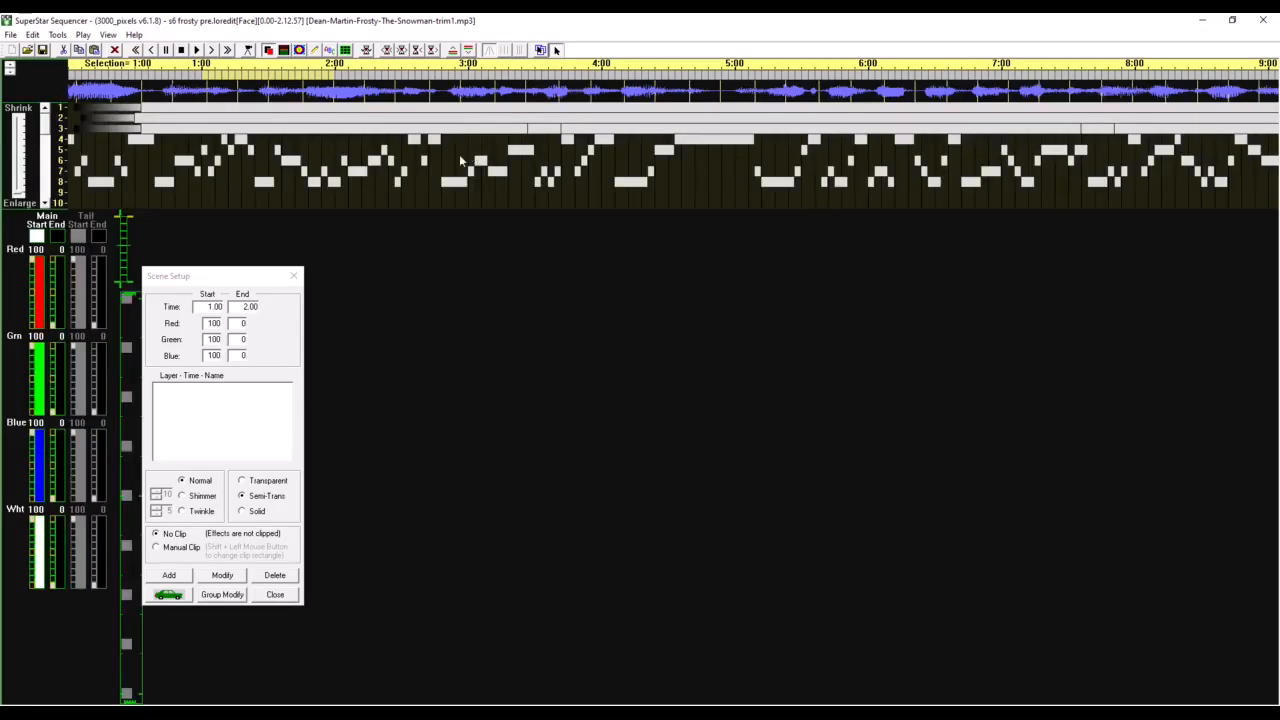
left_click(294, 284)
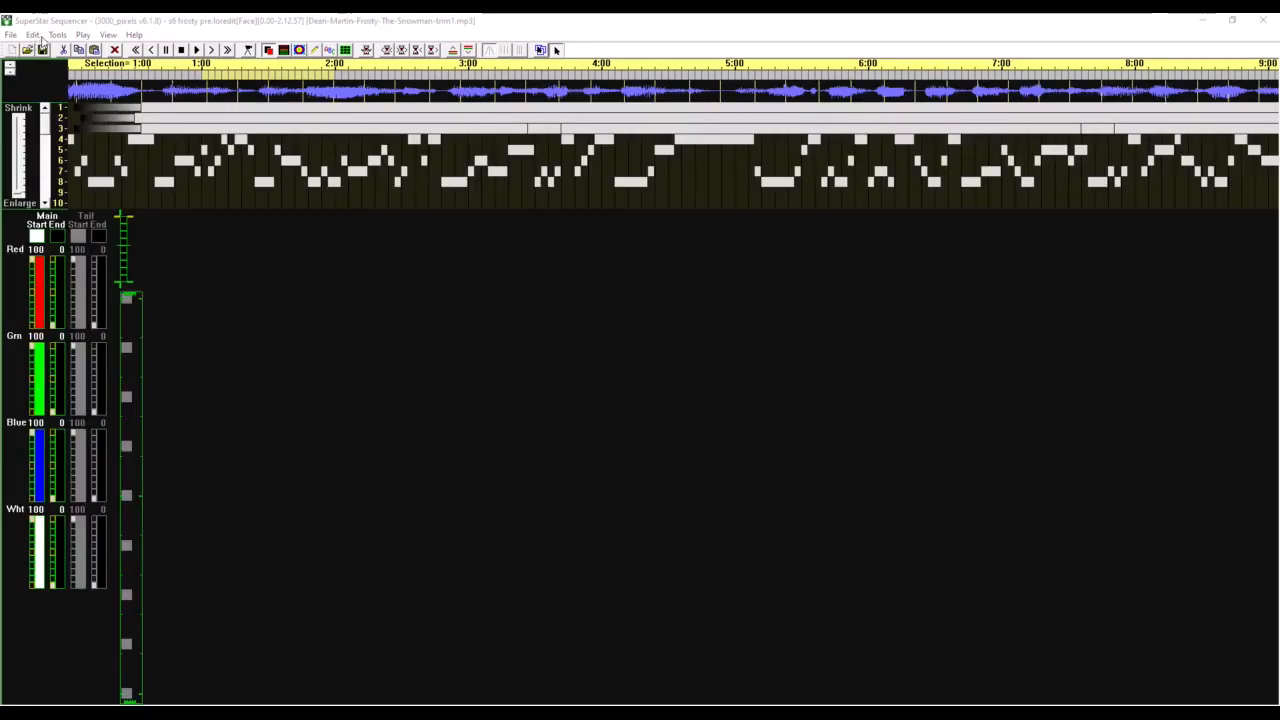
Step: Launch Auto-Sequence Singing Faces, choosing not to load any default face images
left_click(57, 34)
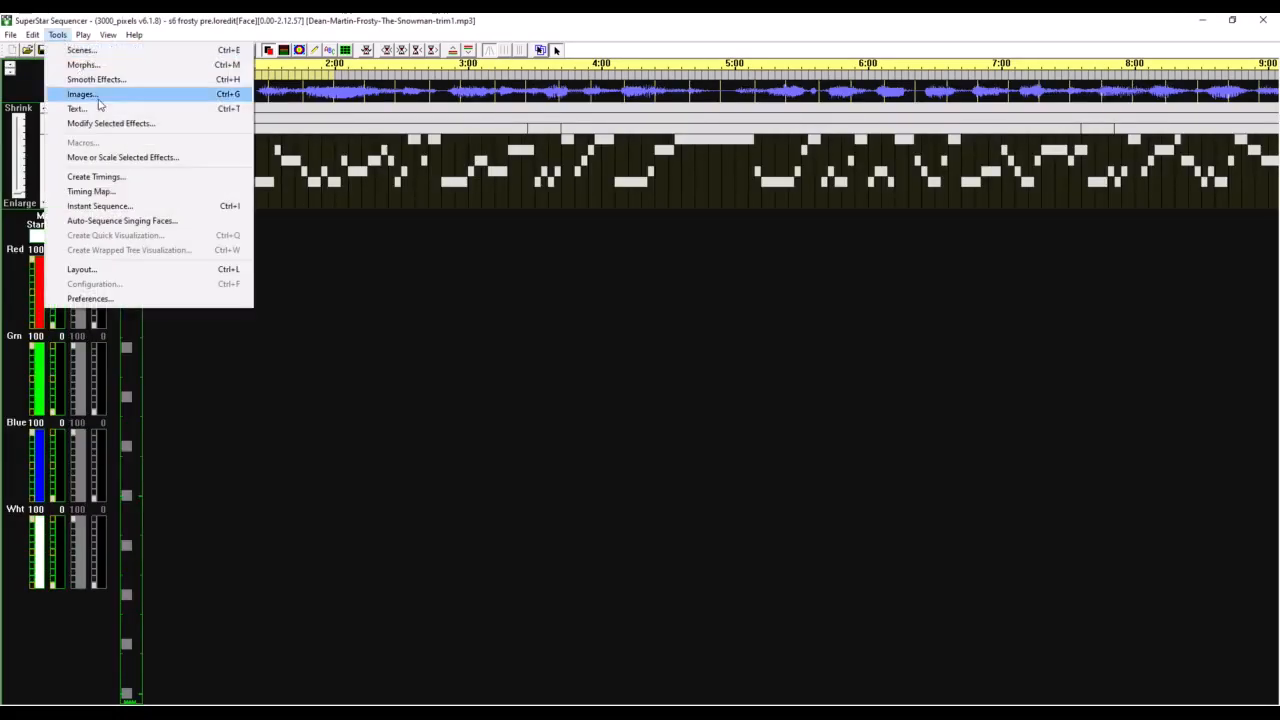
left_click(120, 221)
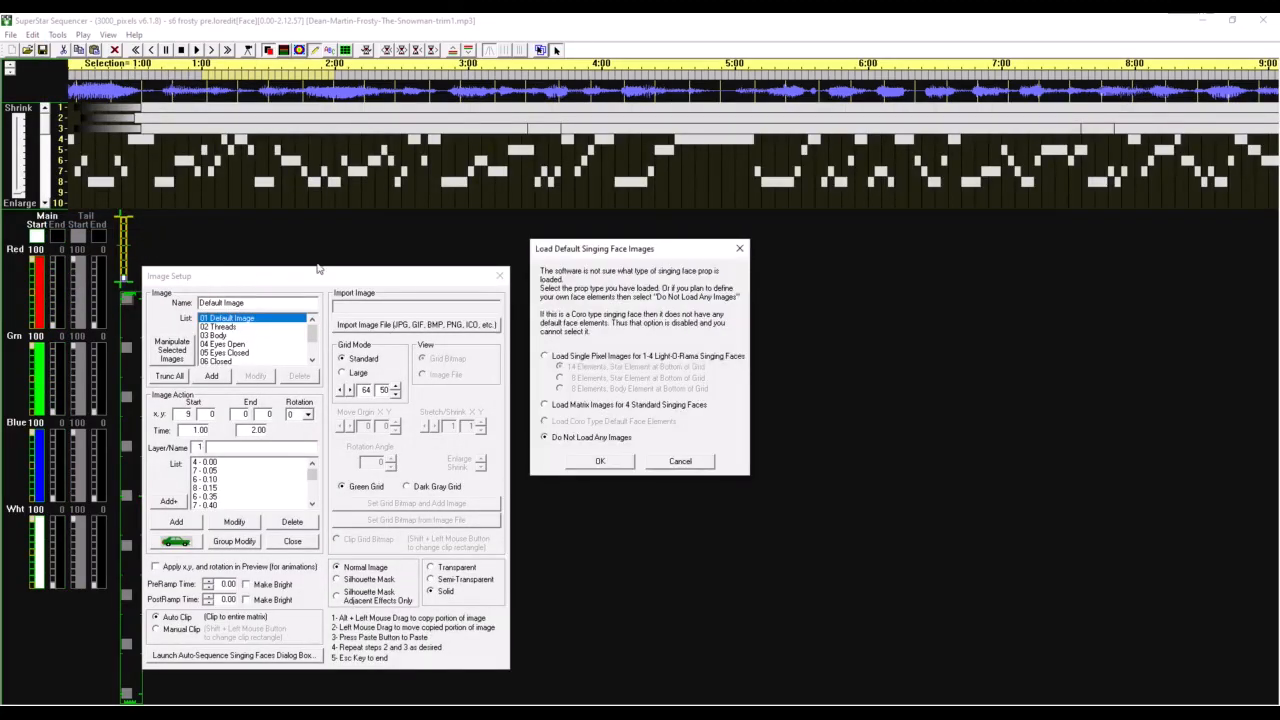
left_click(598, 464)
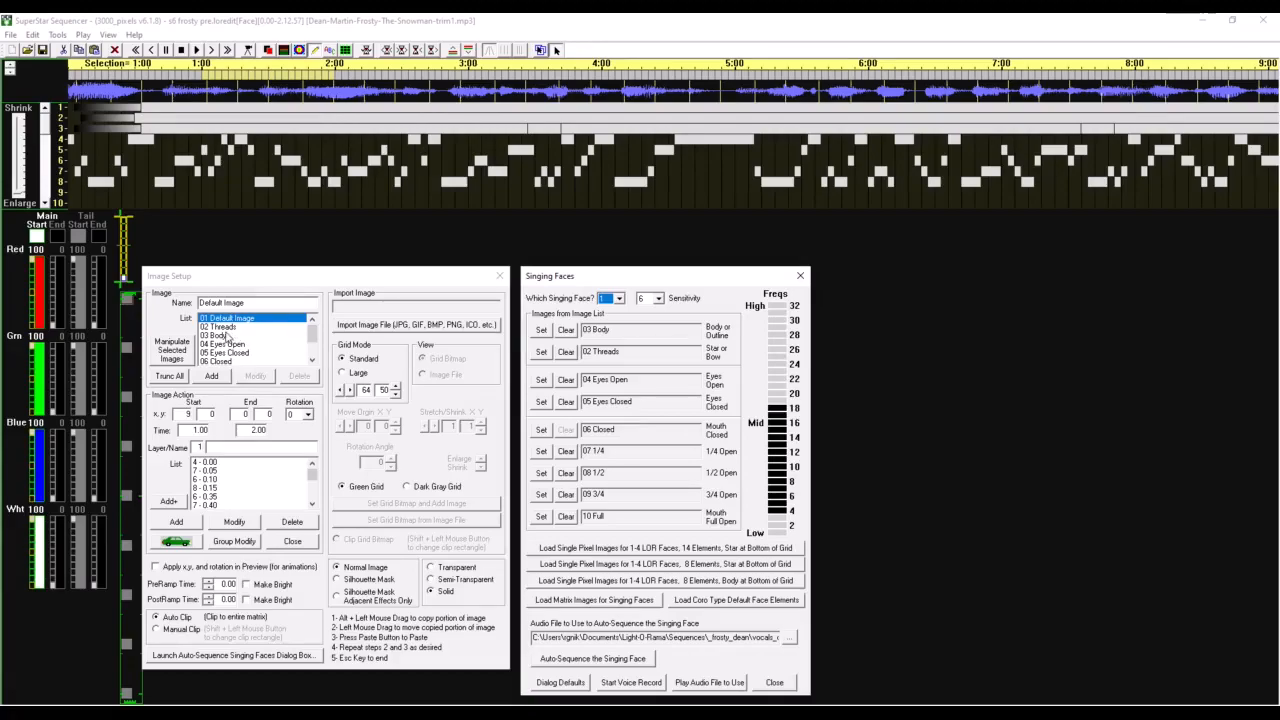
Step: Review each face image in the image list, from Threads through Full, against the singing face assignments
left_click(225, 327)
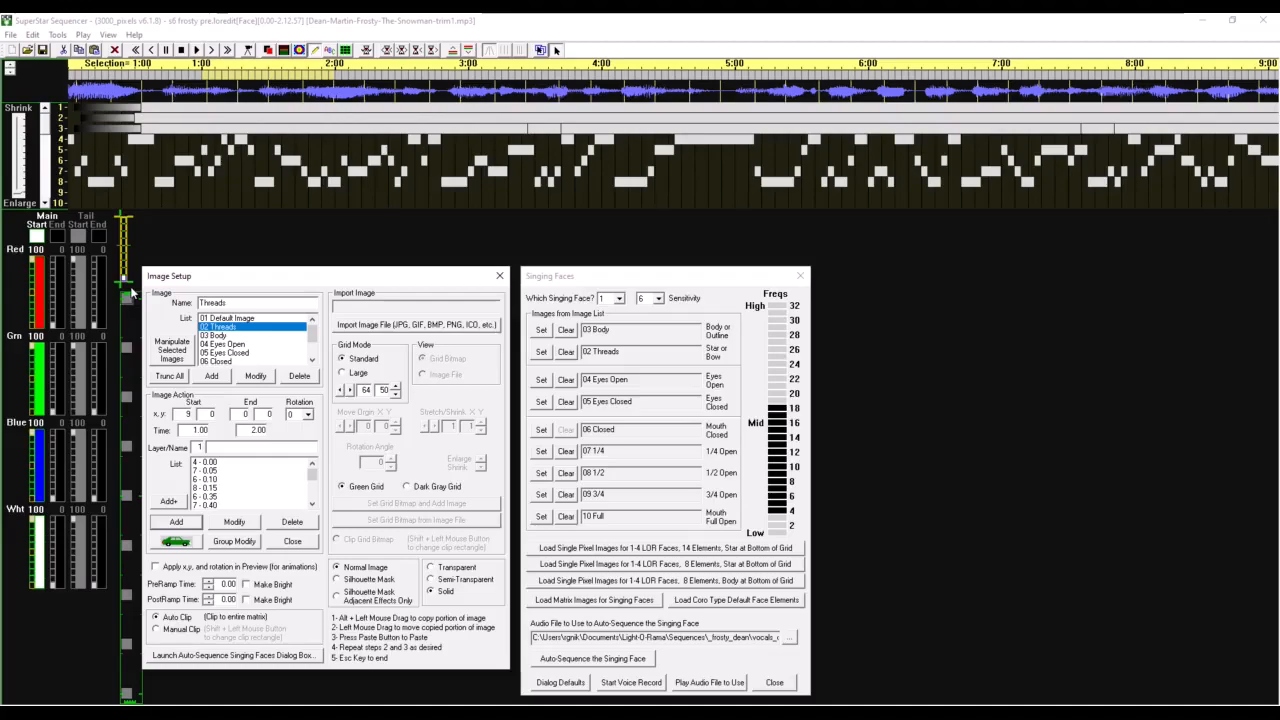
key("Down")
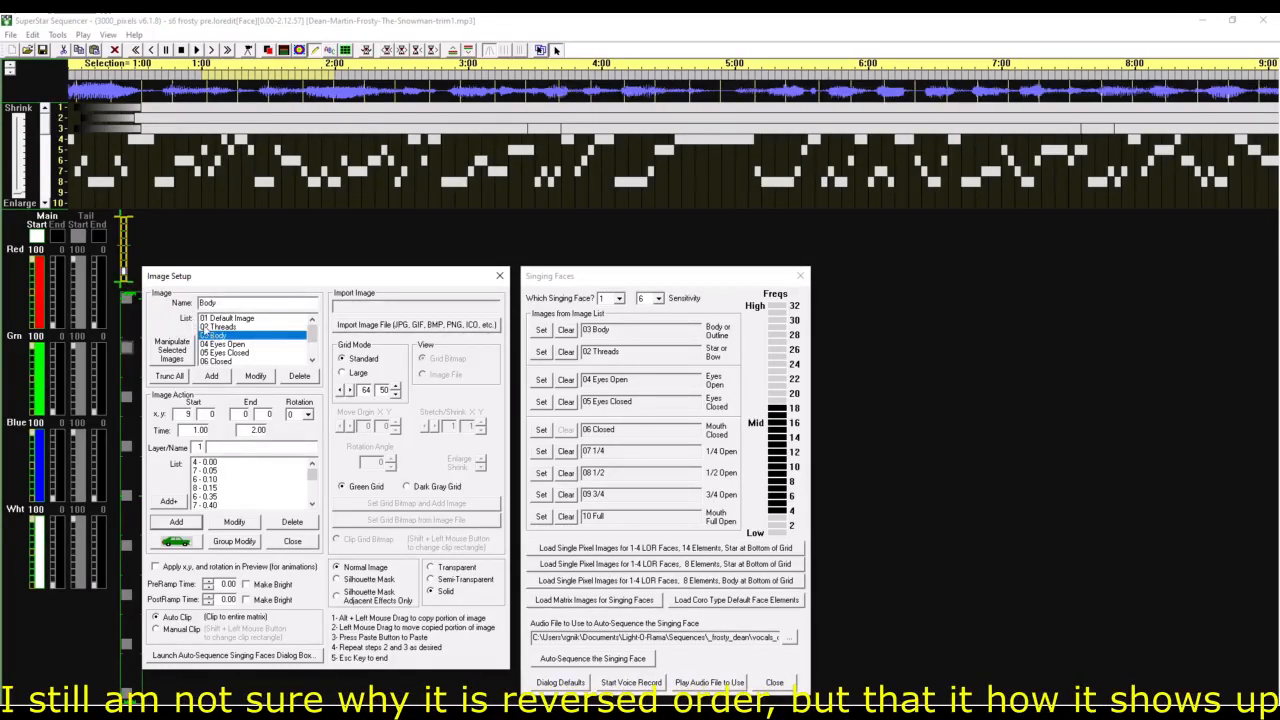
left_click(216, 345)
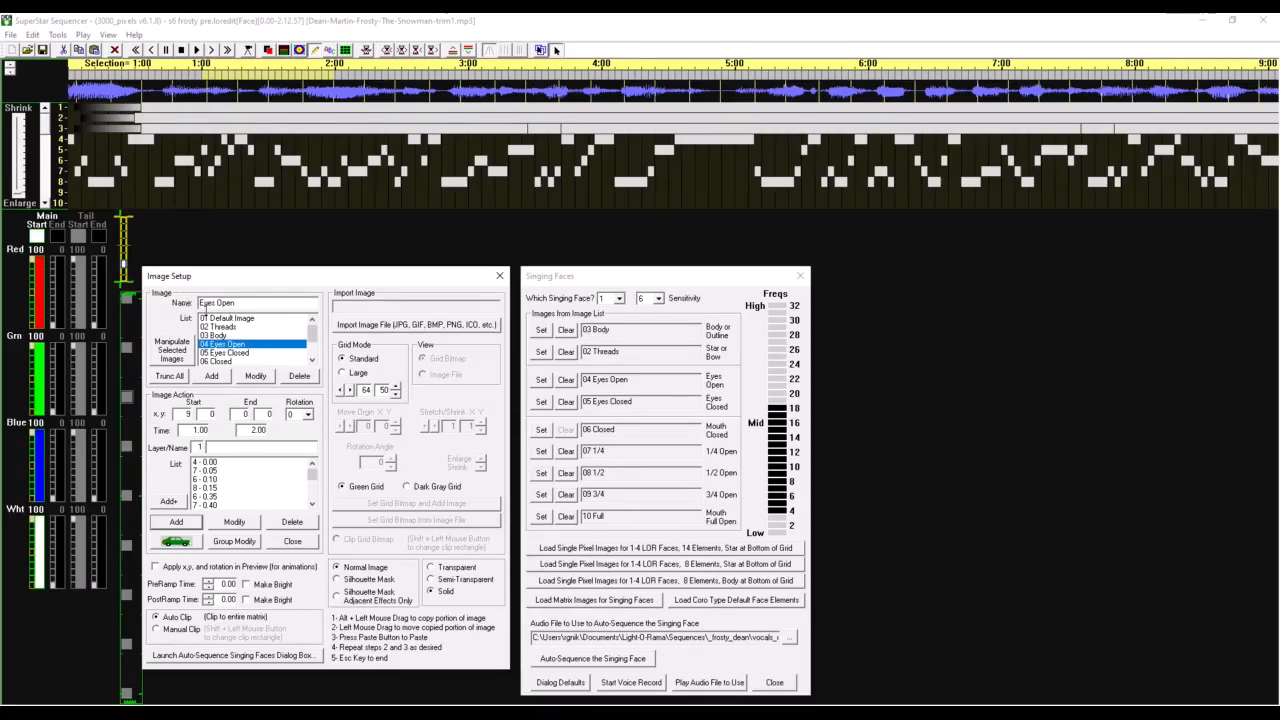
left_click(225, 353)
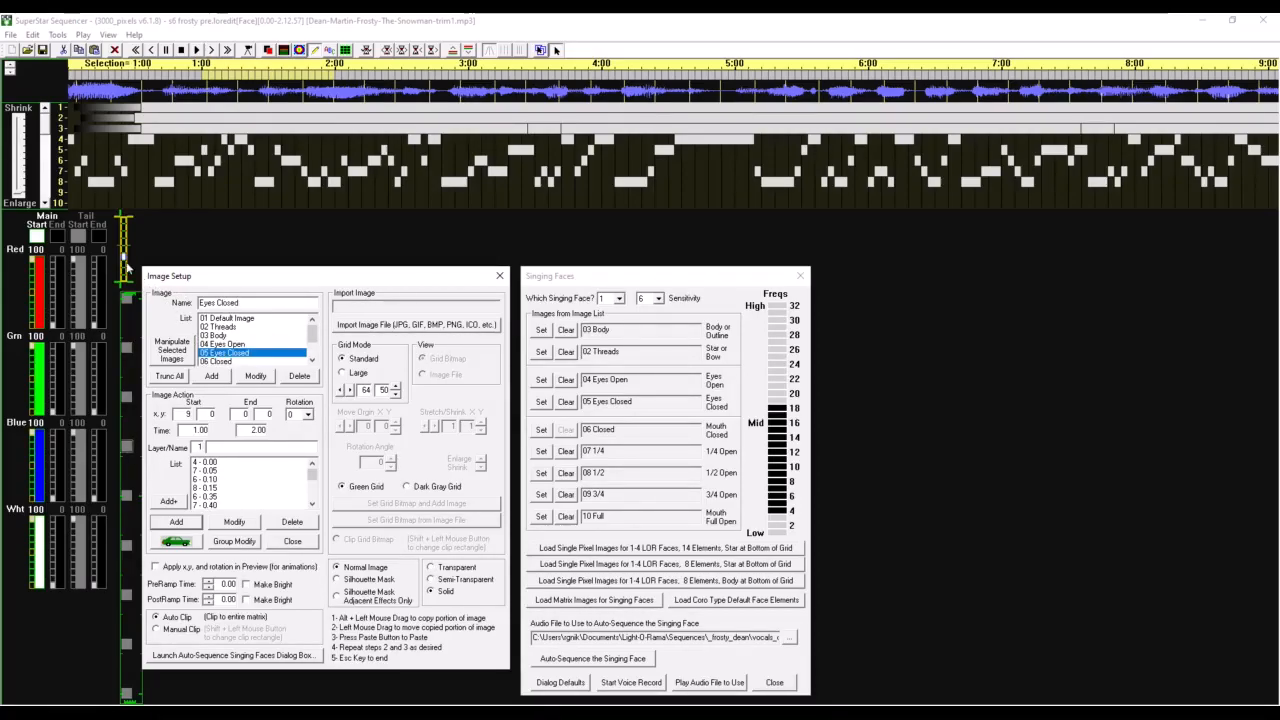
left_click(218, 361)
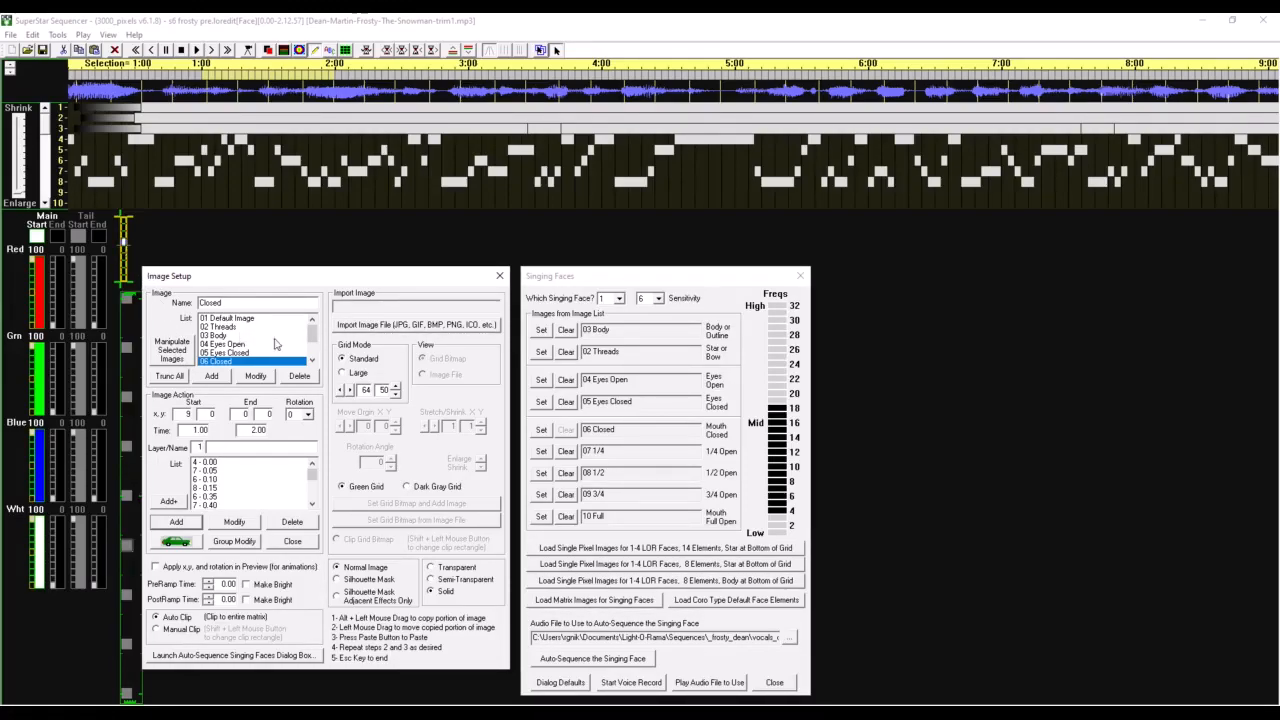
left_click(311, 361)
left_click(280, 361)
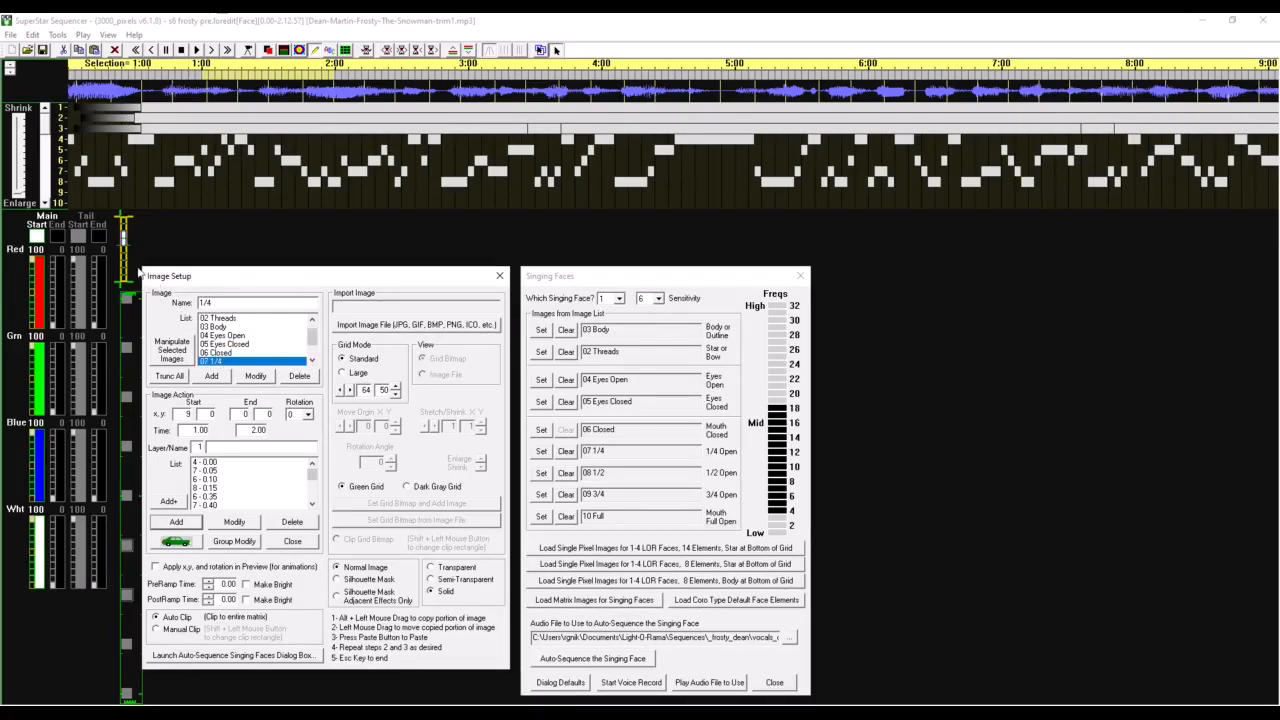
left_click(312, 360)
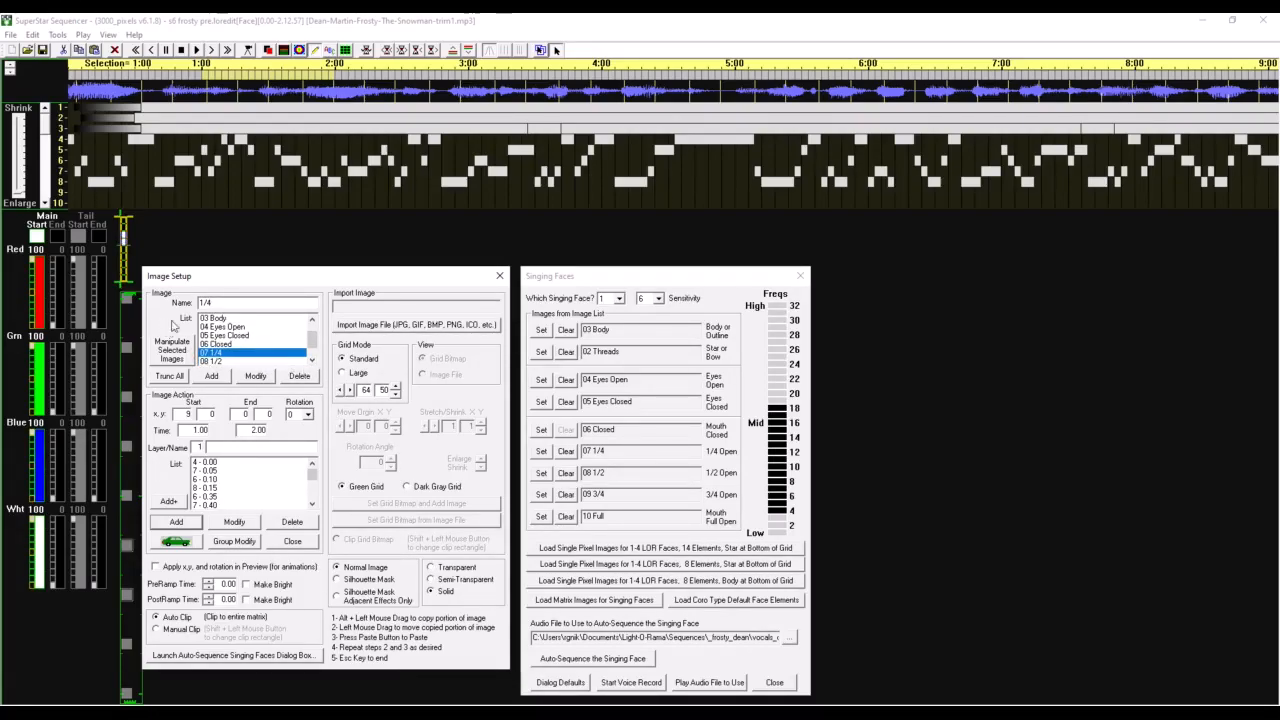
left_click(212, 361)
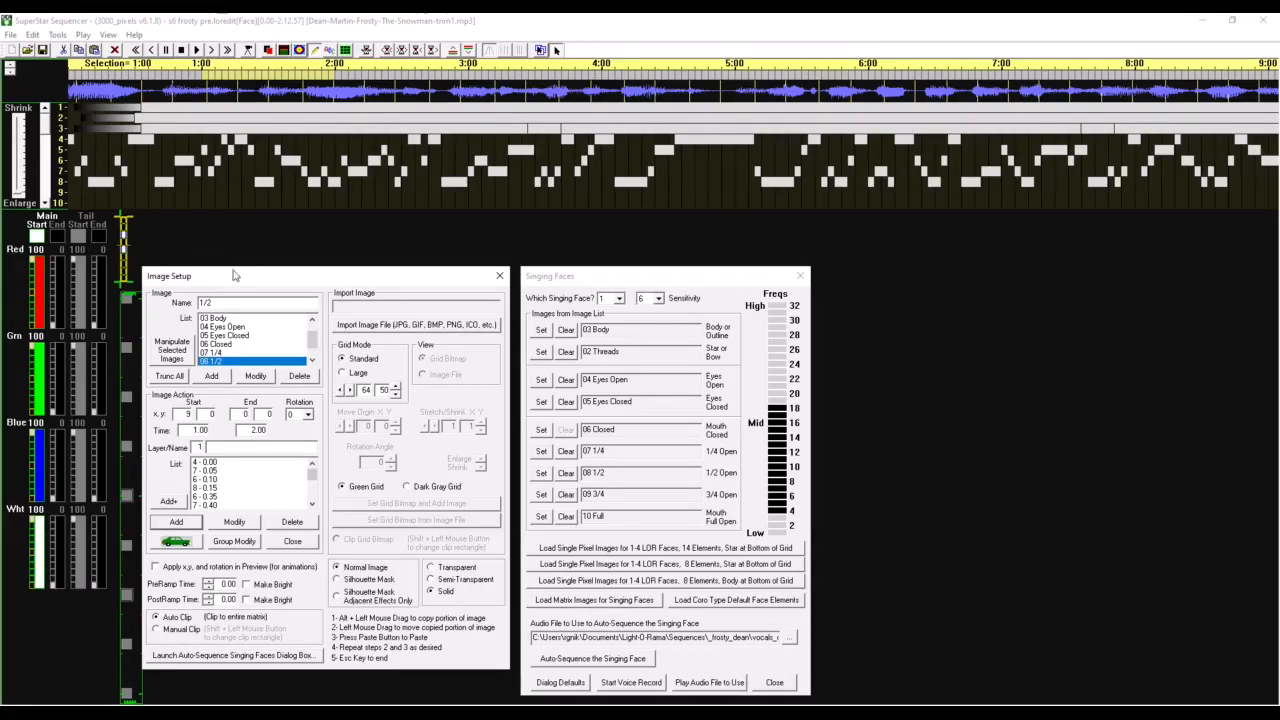
left_click(312, 360)
left_click(312, 360)
left_click(212, 352)
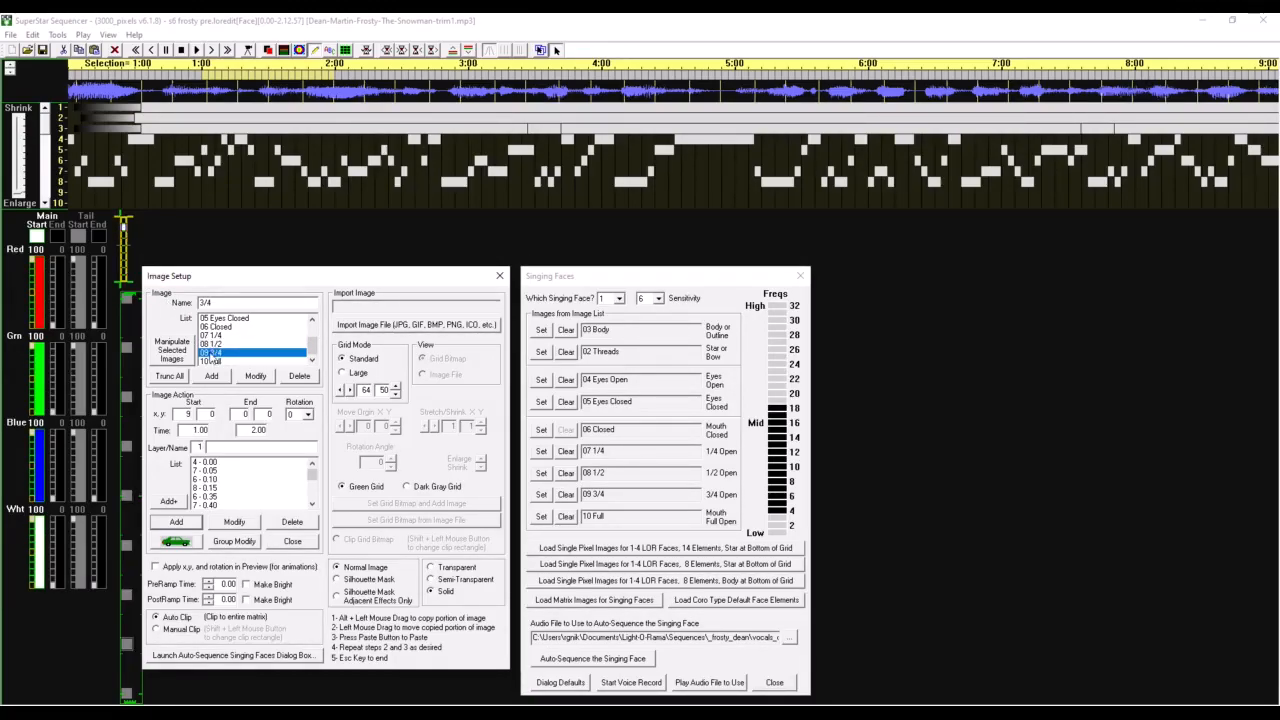
left_click(212, 361)
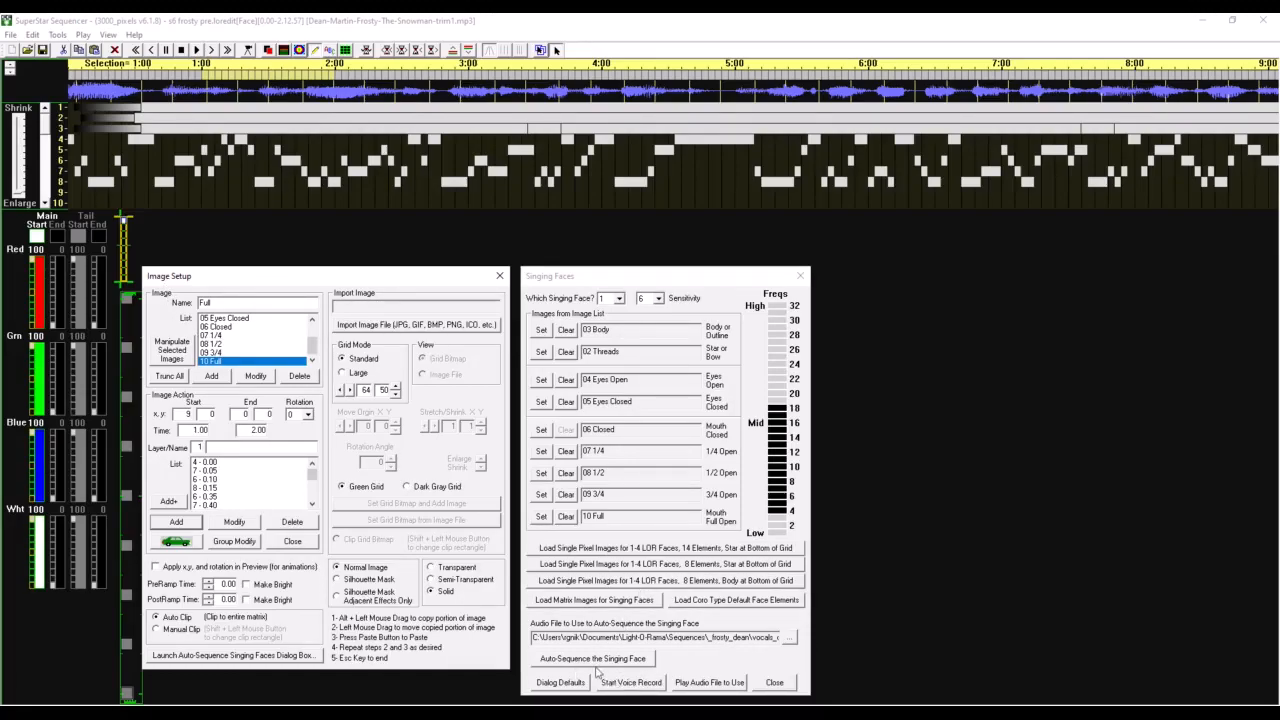
Step: Auto-sequence singing face 1 from the audio file, agreeing to overwrite its existing effects
left_click(633, 660)
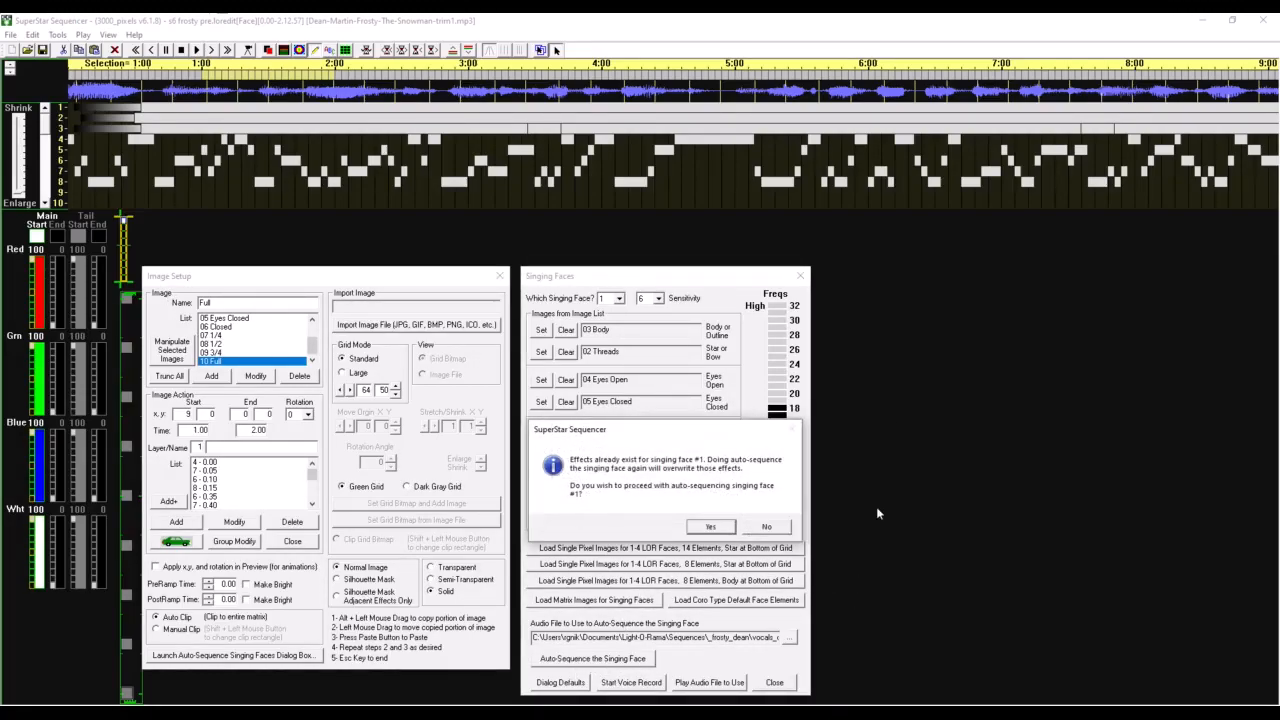
left_click(714, 527)
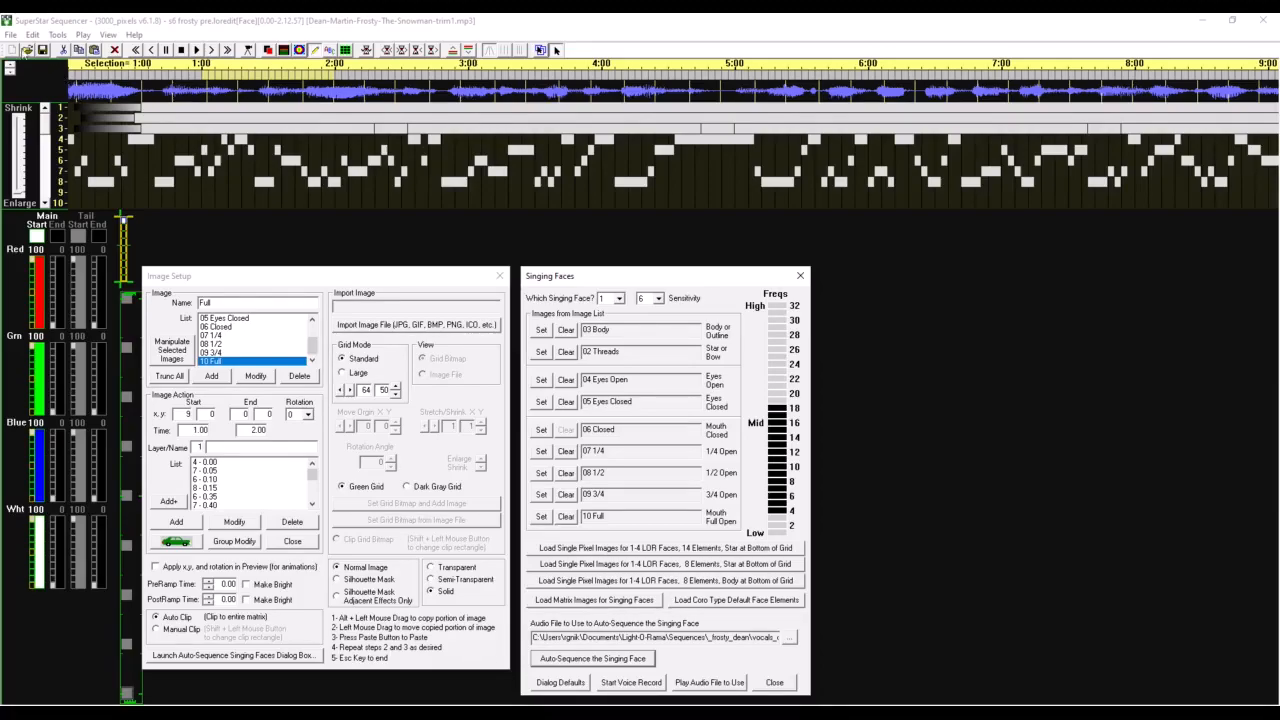
Step: Export the sequence to the Sequence Editor in legacy format and save it as a Light-O-Rama musical sequence
left_click(10, 34)
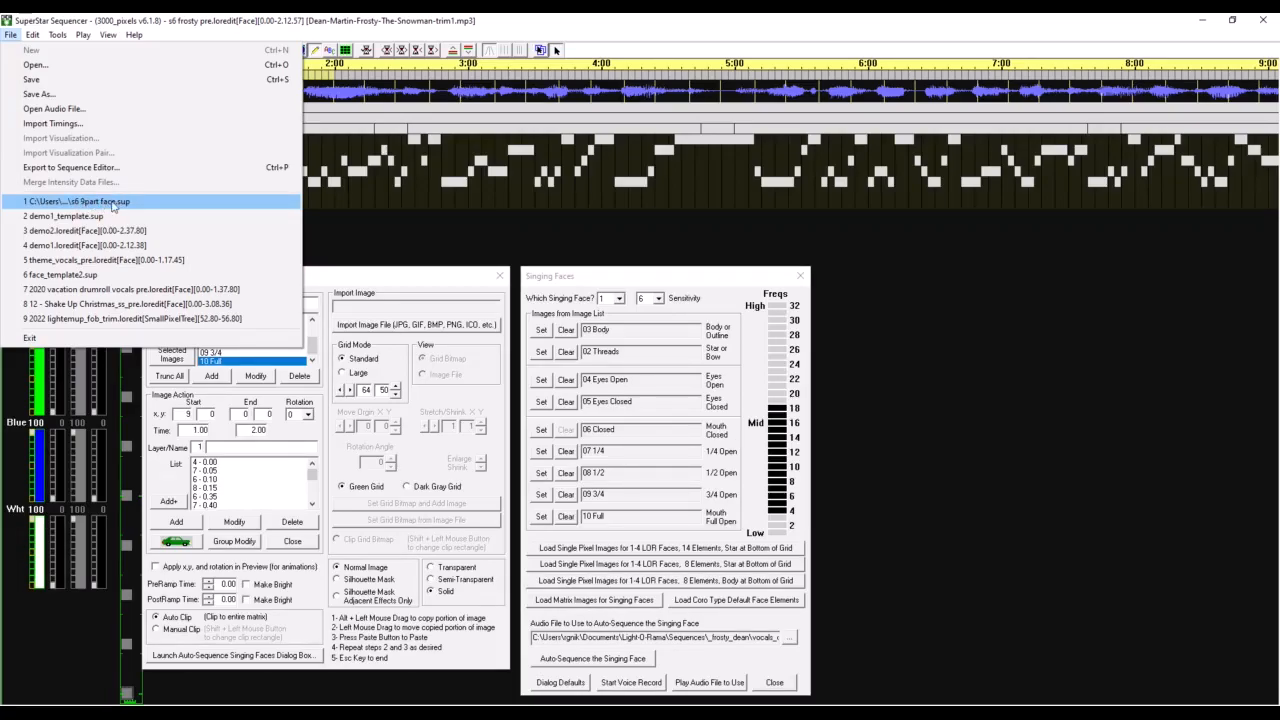
left_click(476, 217)
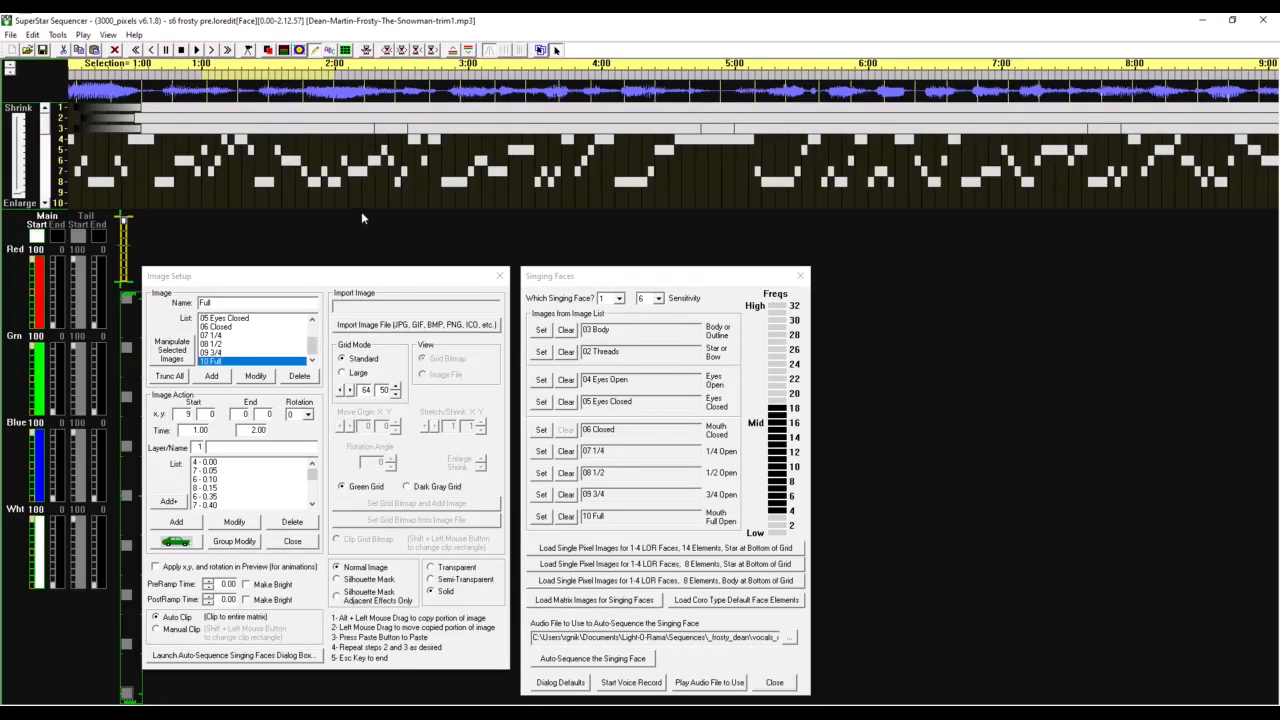
left_click(10, 35)
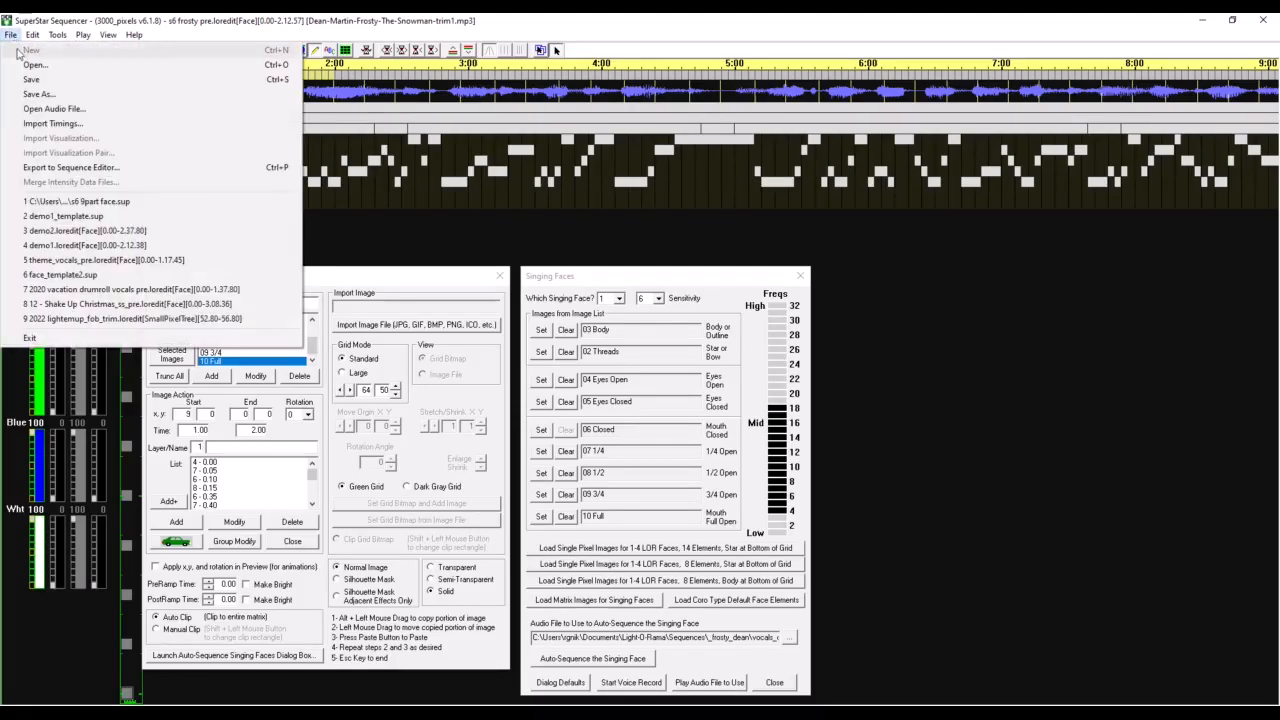
left_click(58, 168)
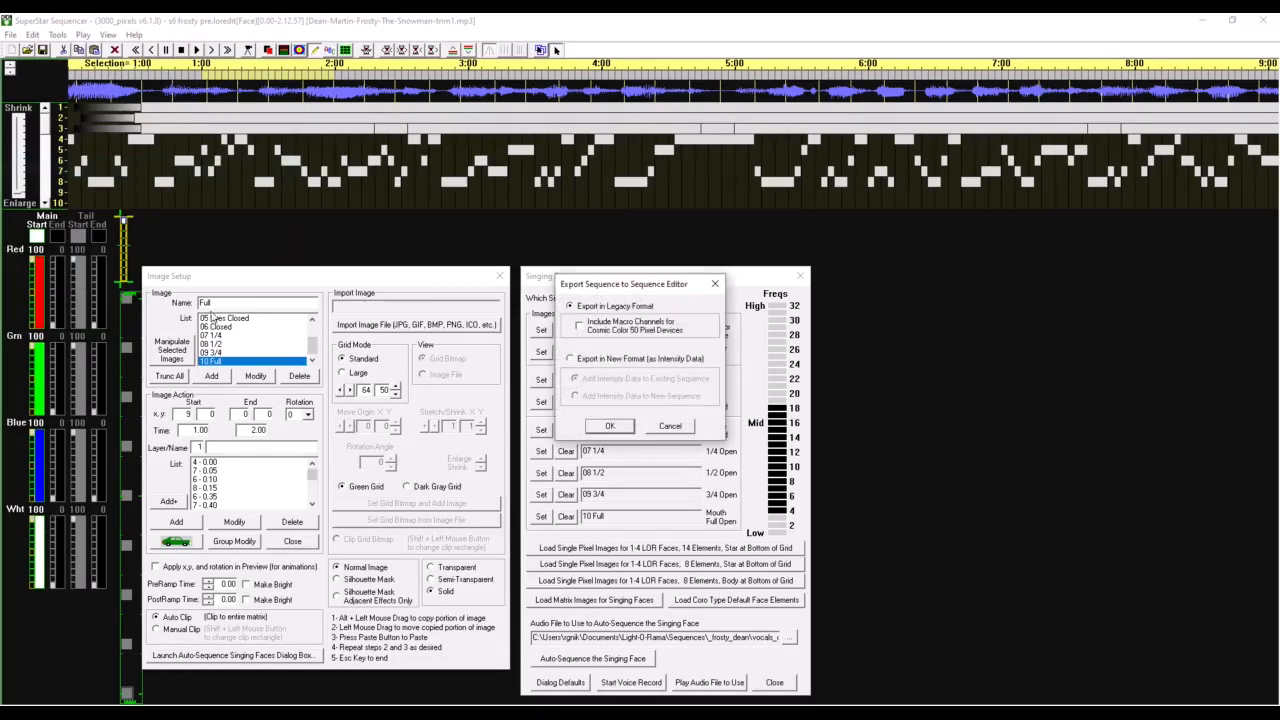
left_click(609, 427)
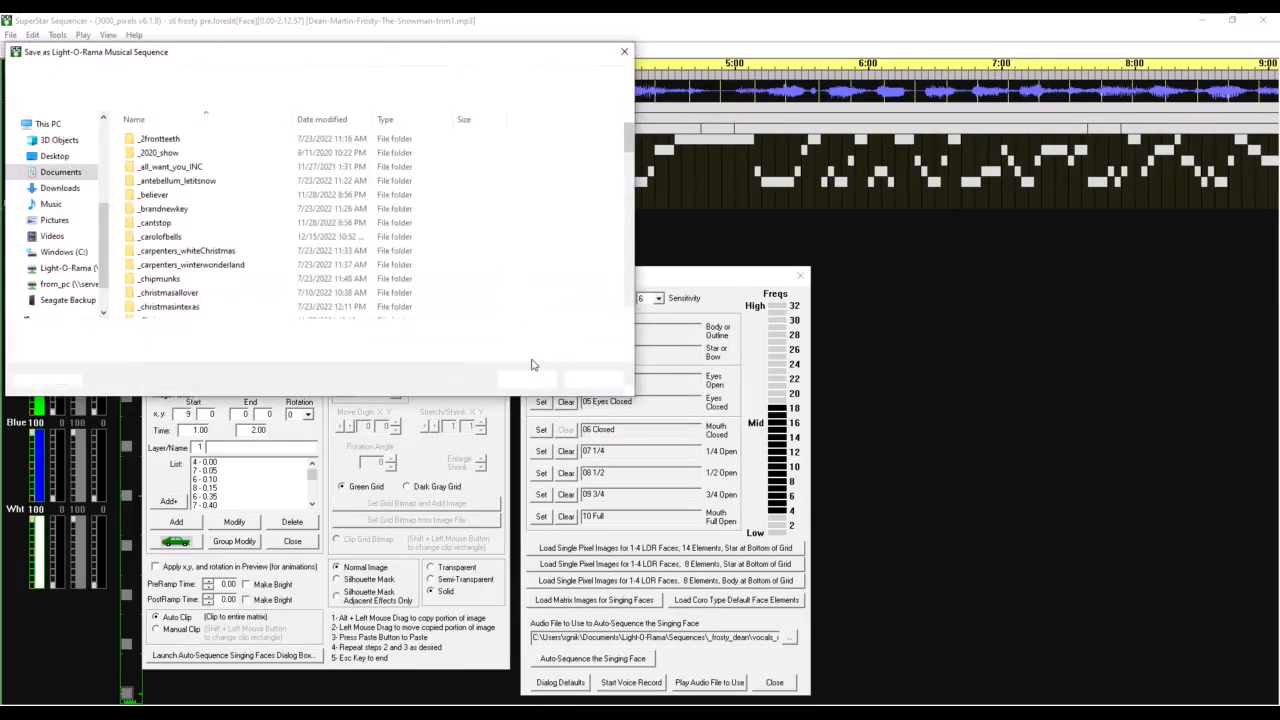
left_click(538, 381)
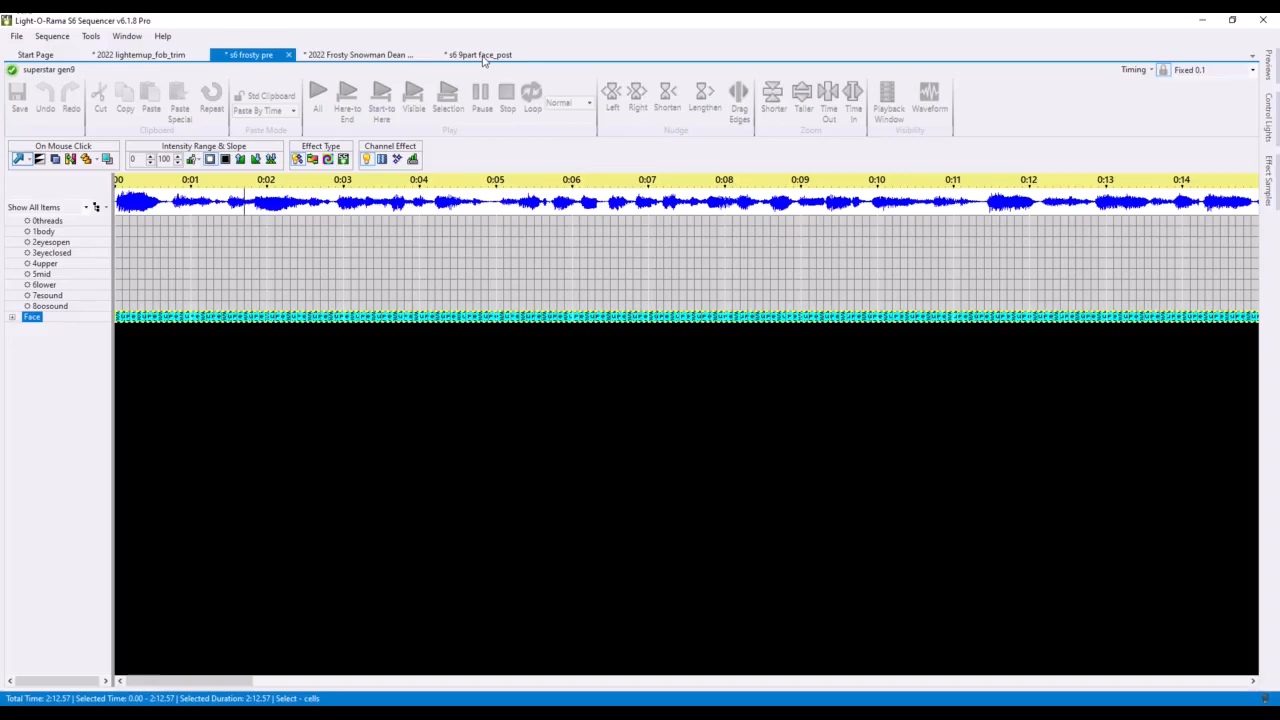
Step: Switch to the s6 9part face_post sequence and examine its generated face channel effects
left_click(483, 58)
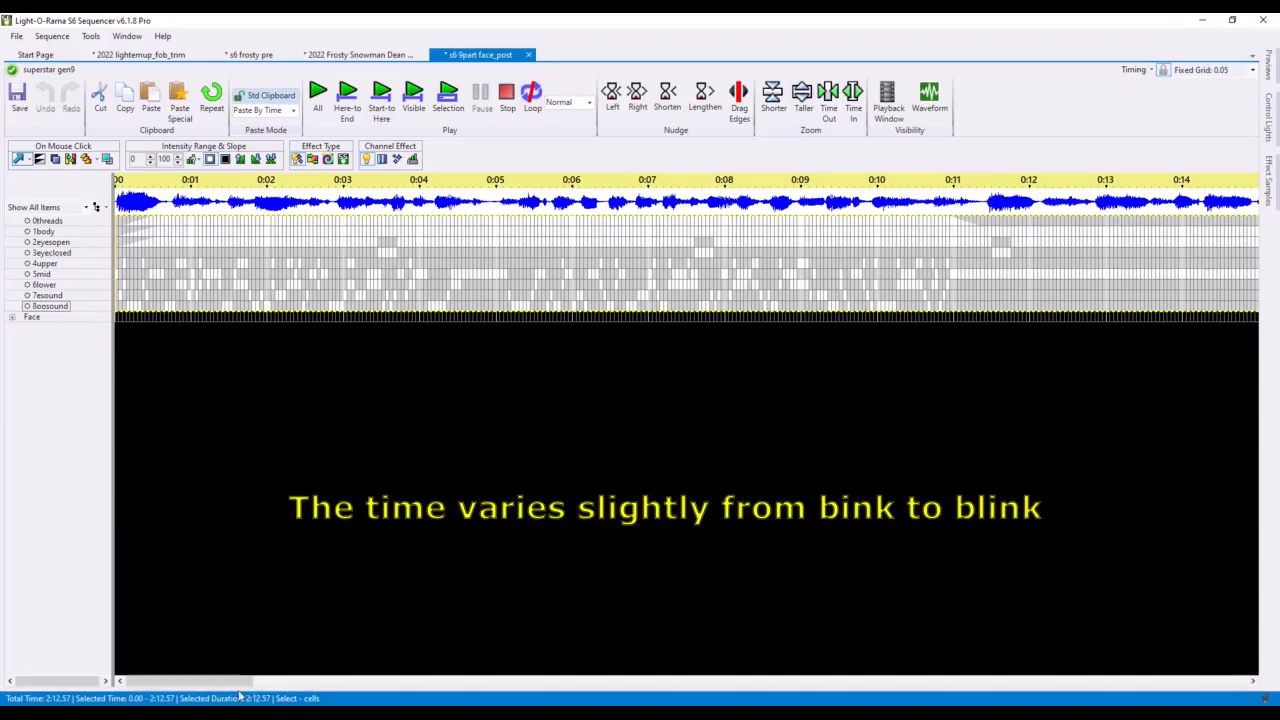
mouse_move(220, 681)
left_mouse_down()
mouse_move(265, 688)
mouse_move(222, 686)
left_mouse_up()
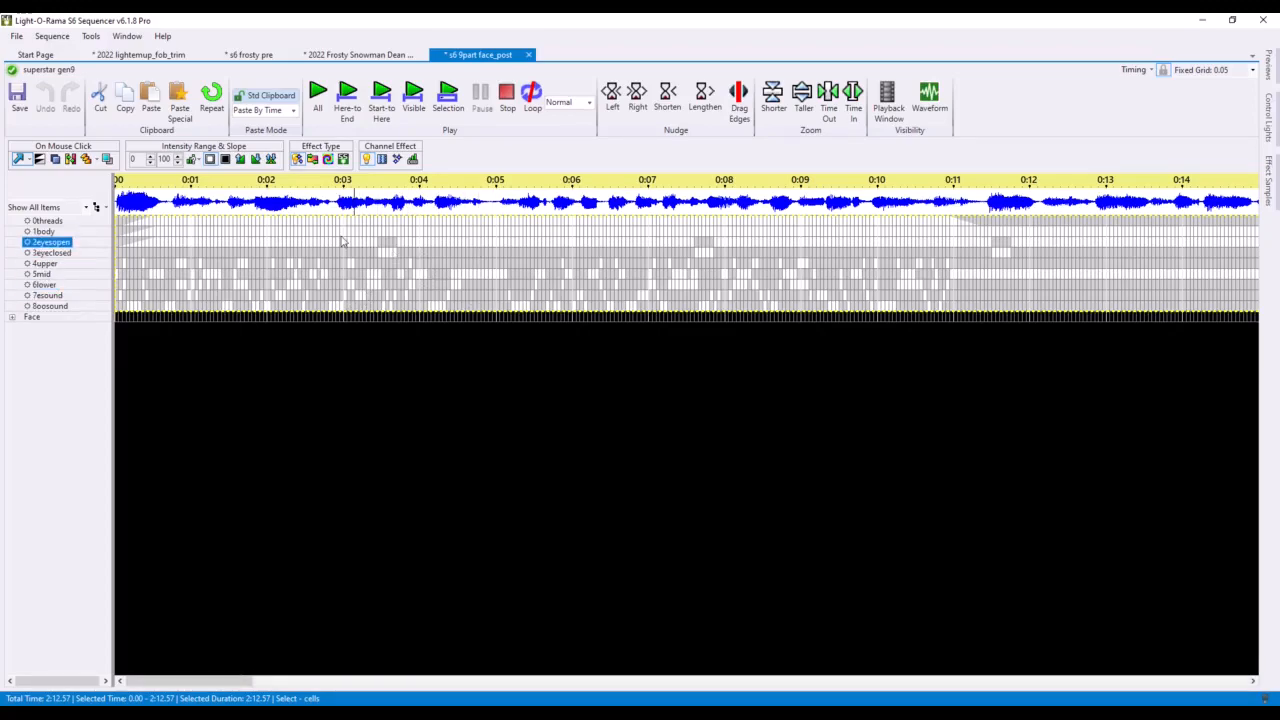
left_click_drag(243, 225, 453, 307)
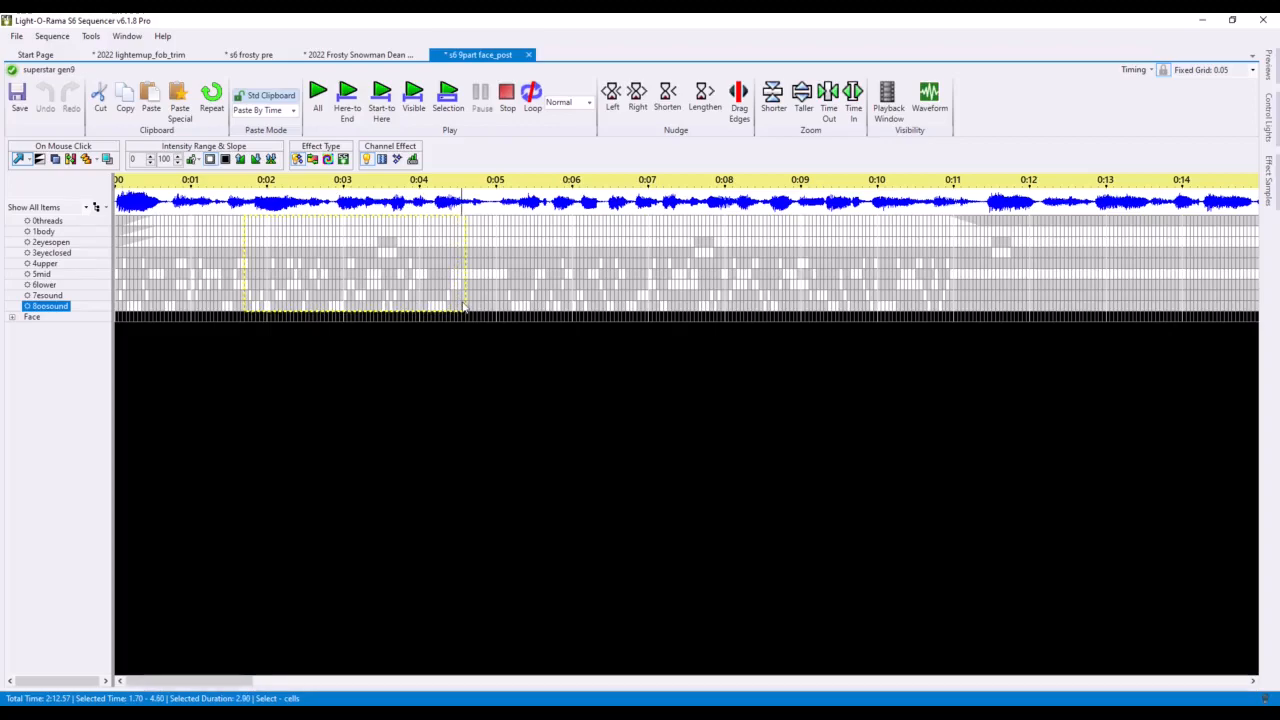
key("ctrl+a")
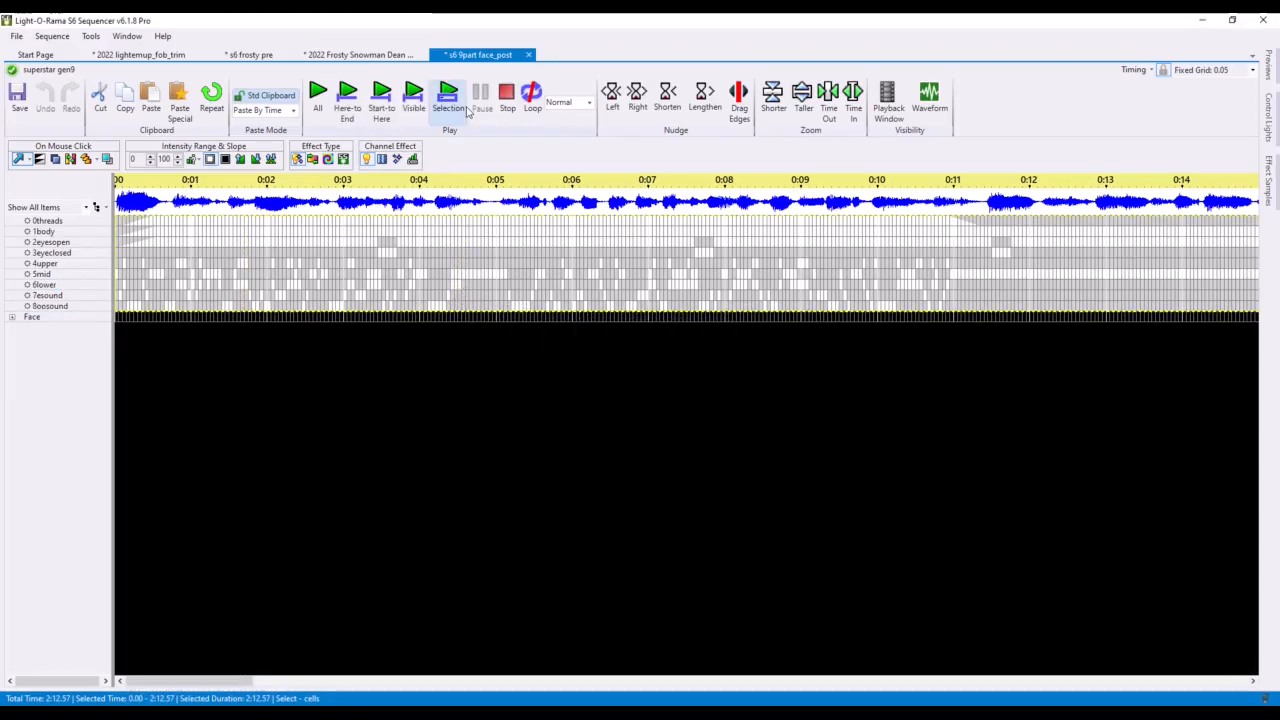
Step: Switch to the 2022 Frosty Snowman Dean sequence and scroll back to the start of its face channels
left_click(355, 57)
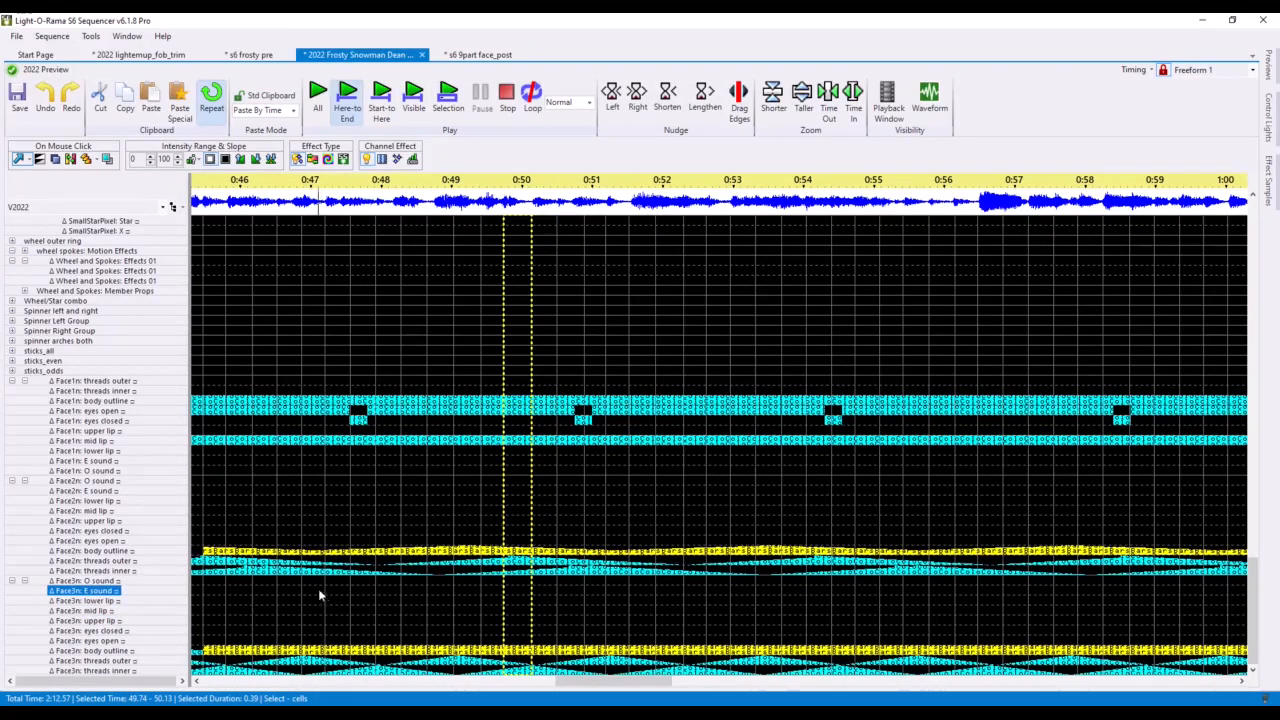
left_click(197, 403)
left_click_drag(575, 681, 213, 702)
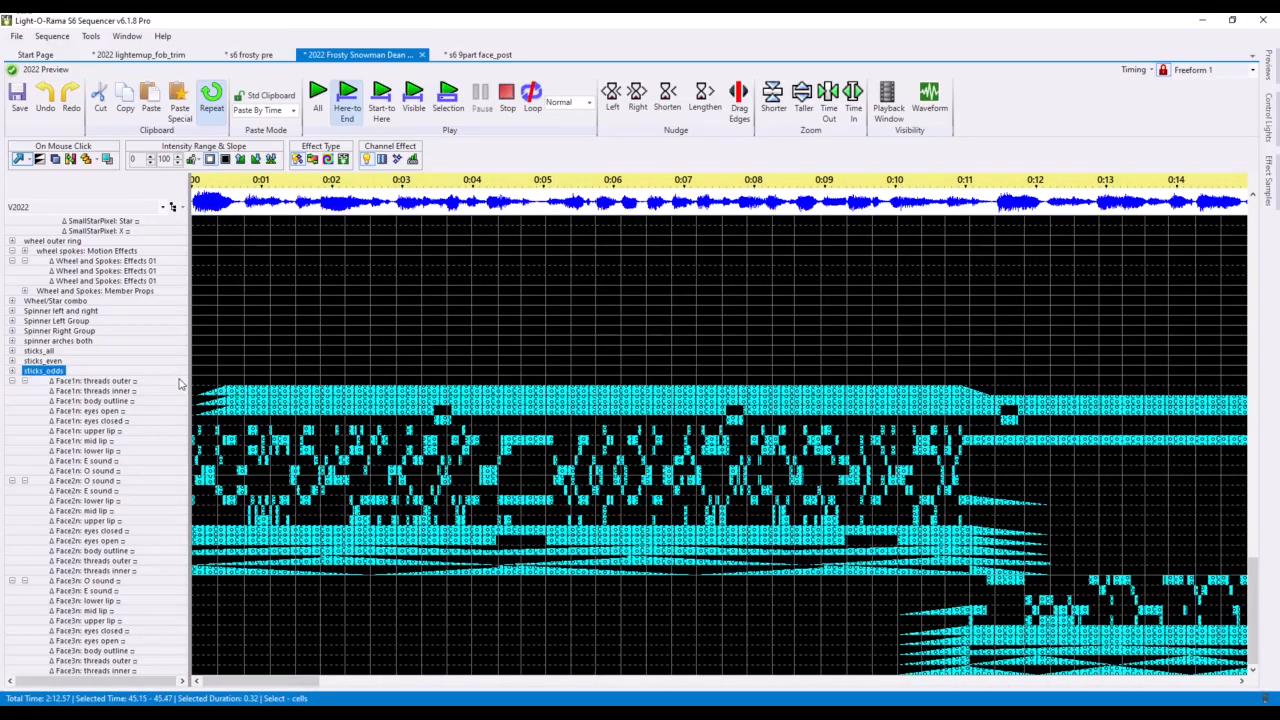
Step: Paste the copied face effects into the Face1 channels, starting at the beginning of the threads outer row
left_click(199, 395)
key("ctrl+v")
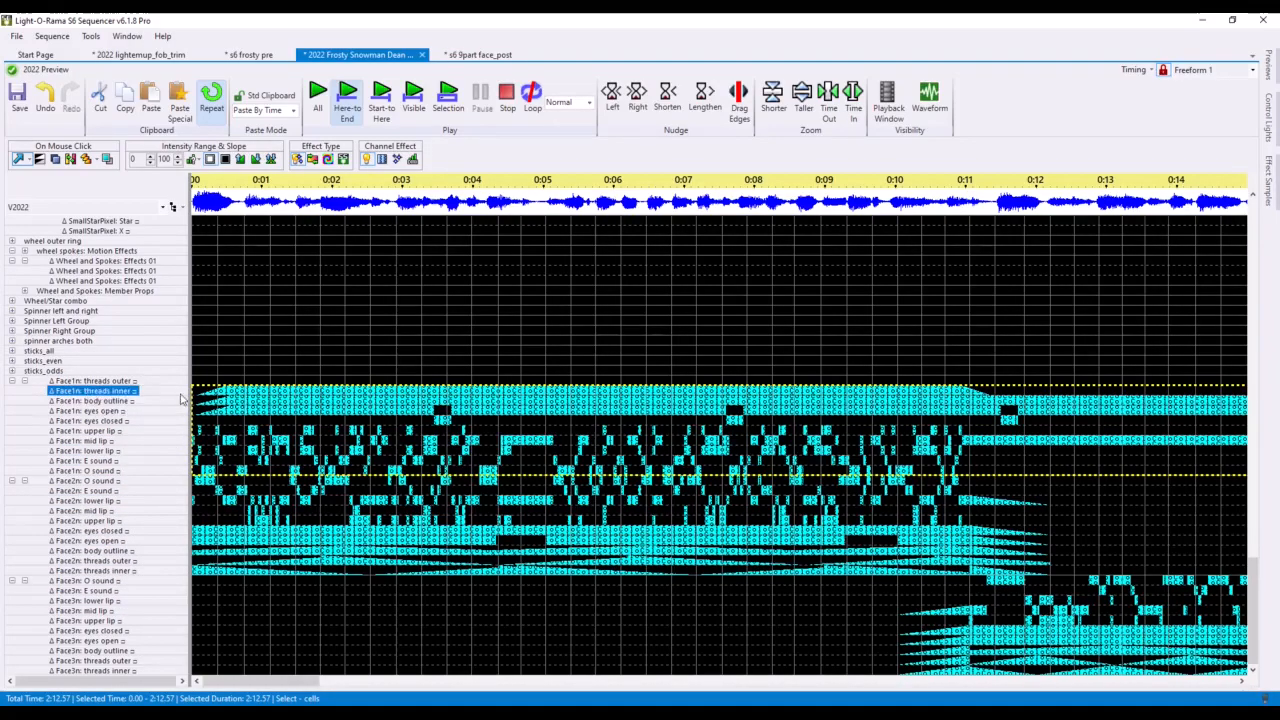
Step: Select the opening cells of Face1's mouth channels and open the preview window
mouse_move(203, 396)
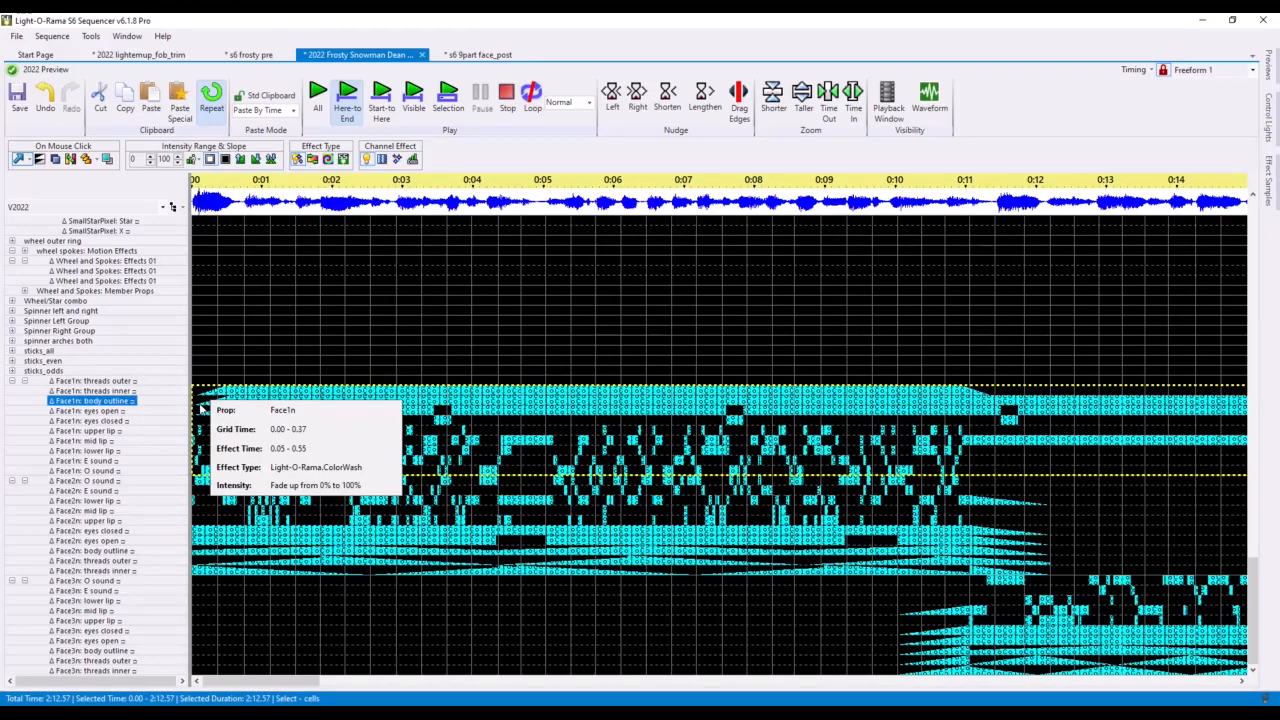
left_click(203, 423)
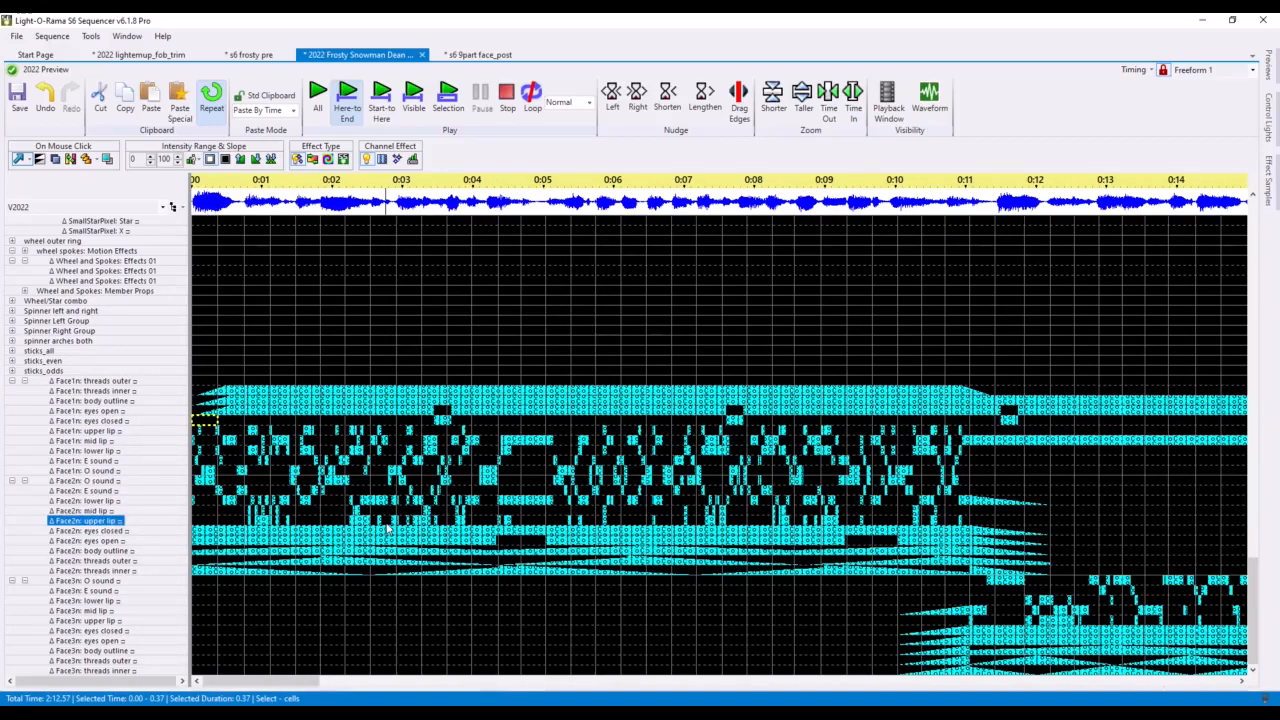
left_click_drag(203, 432, 240, 487)
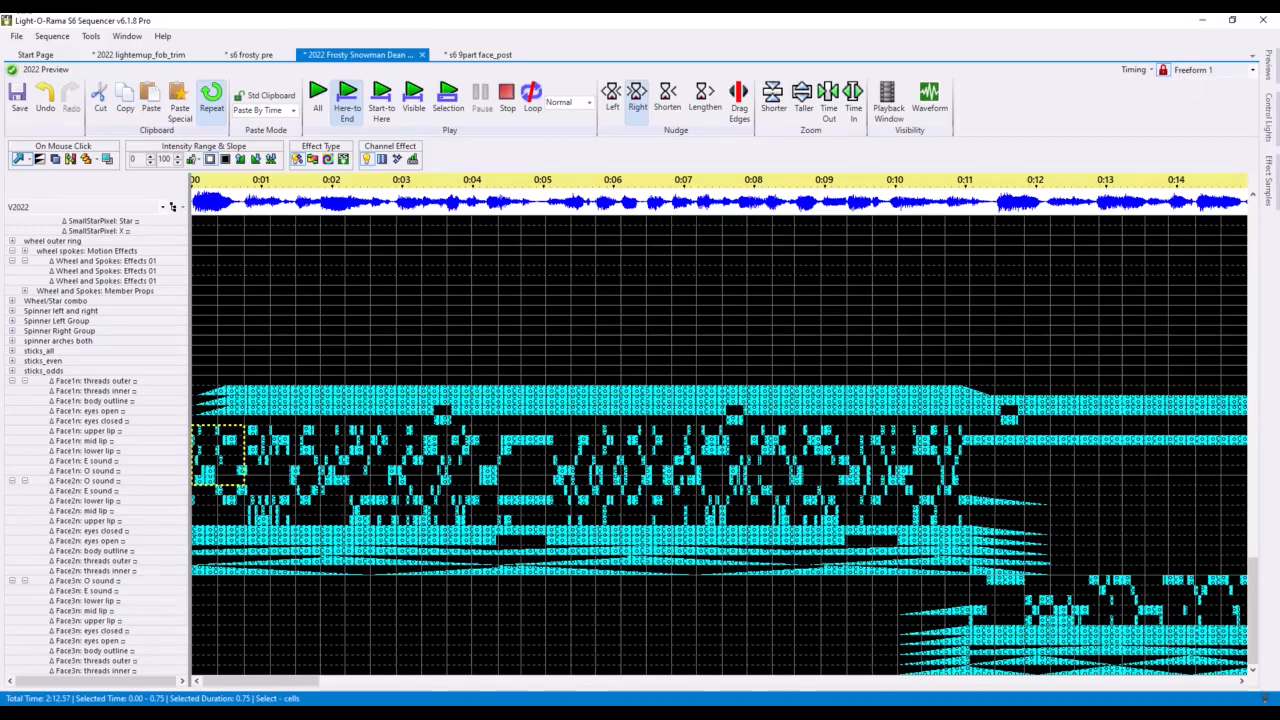
left_click_drag(1279, 240, 815, 66)
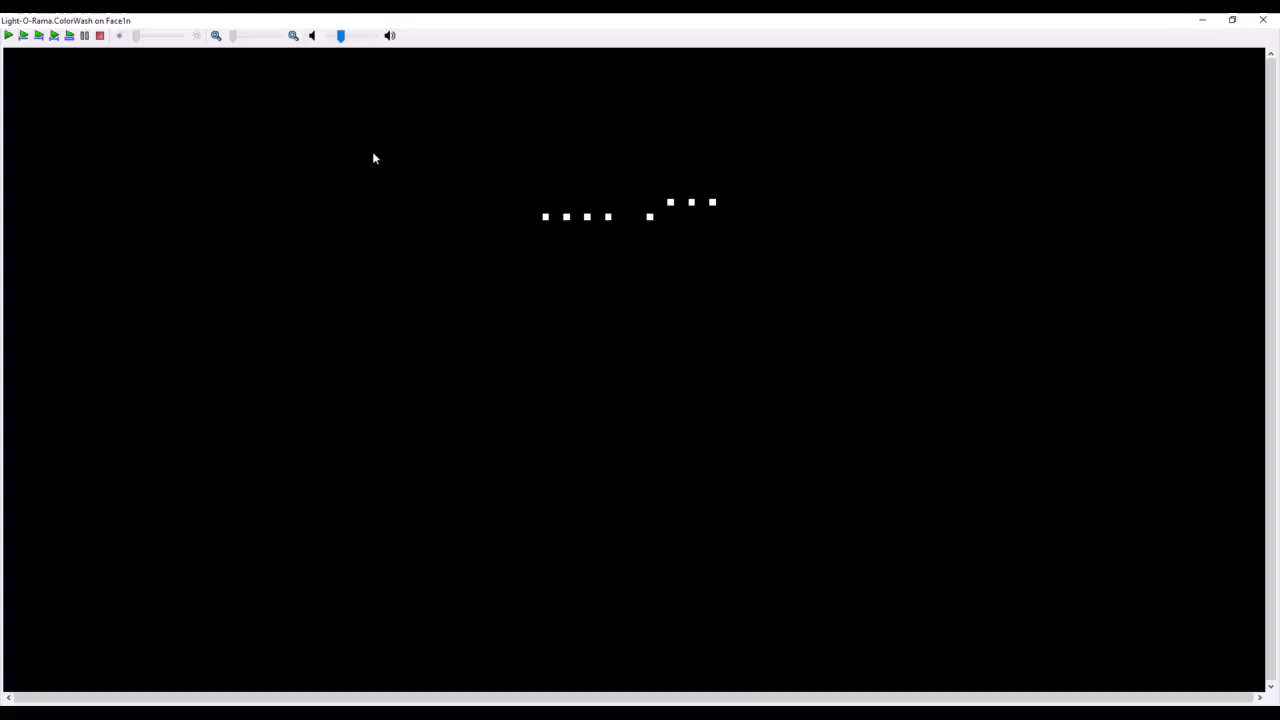
Step: Play the entire sequence in the preview to watch the singing faces, pausing, restarting and finally stopping playback
left_click(8, 36)
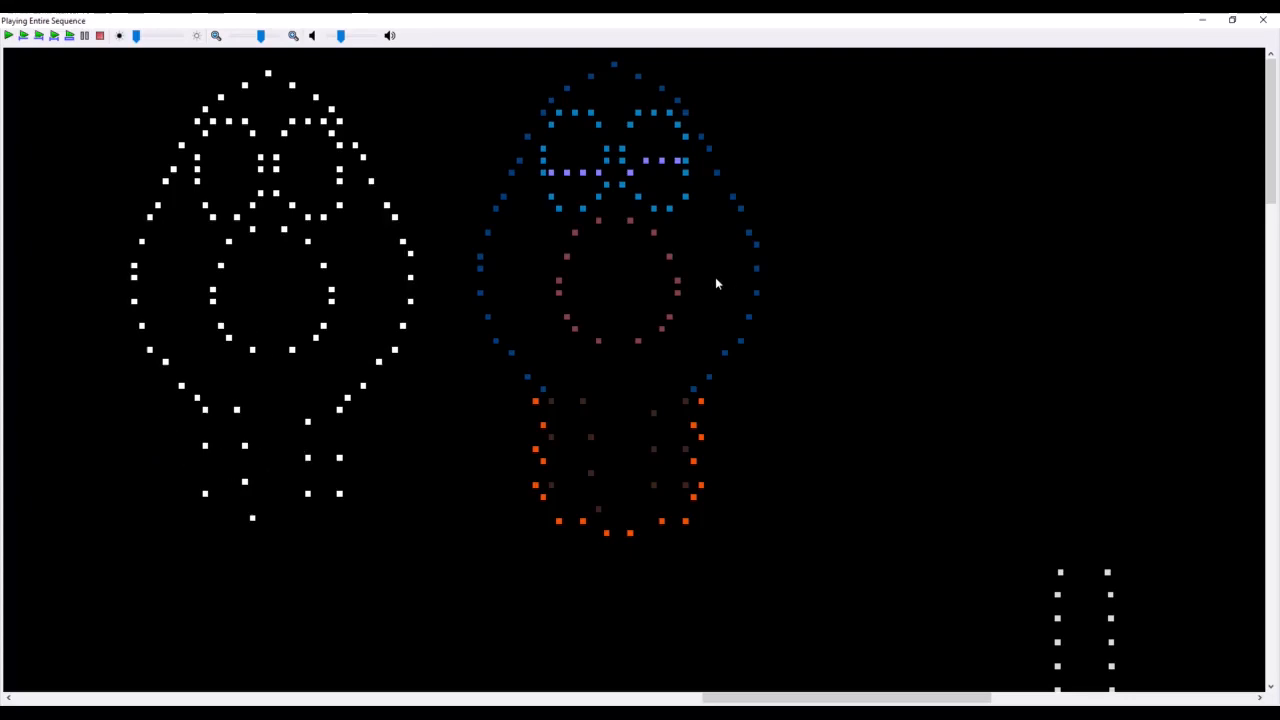
left_click(9, 36)
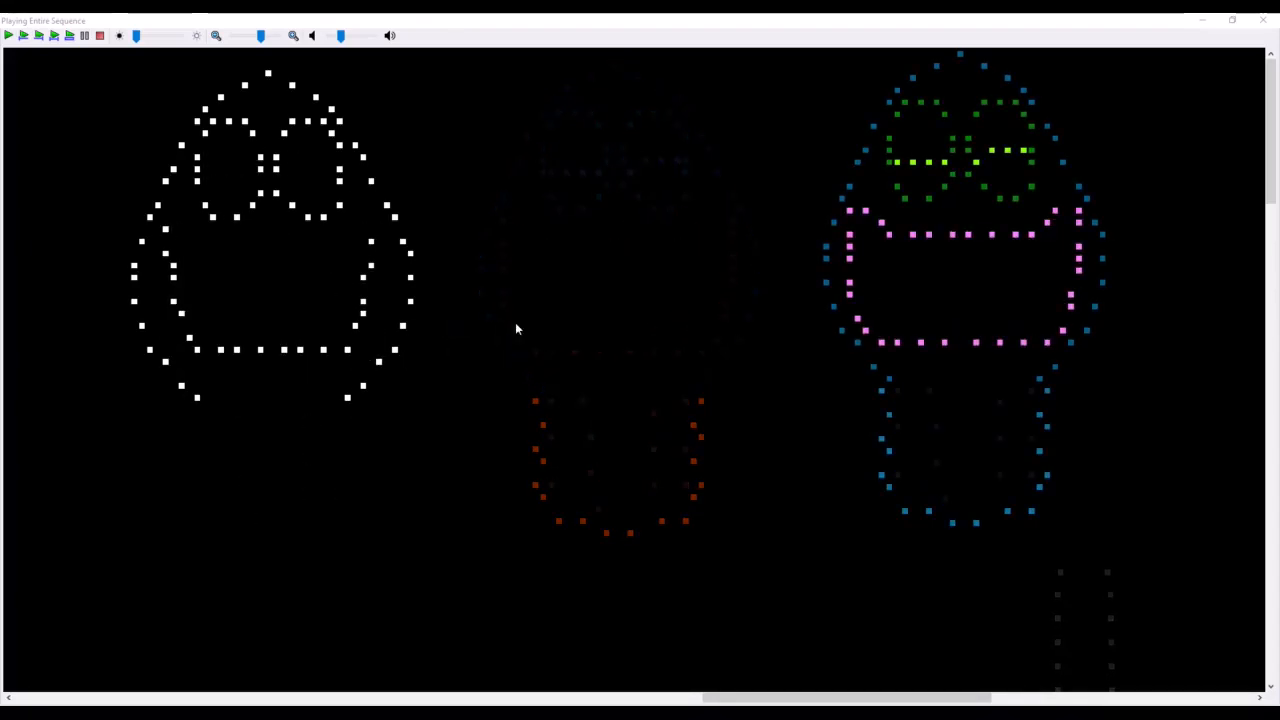
left_click(85, 38)
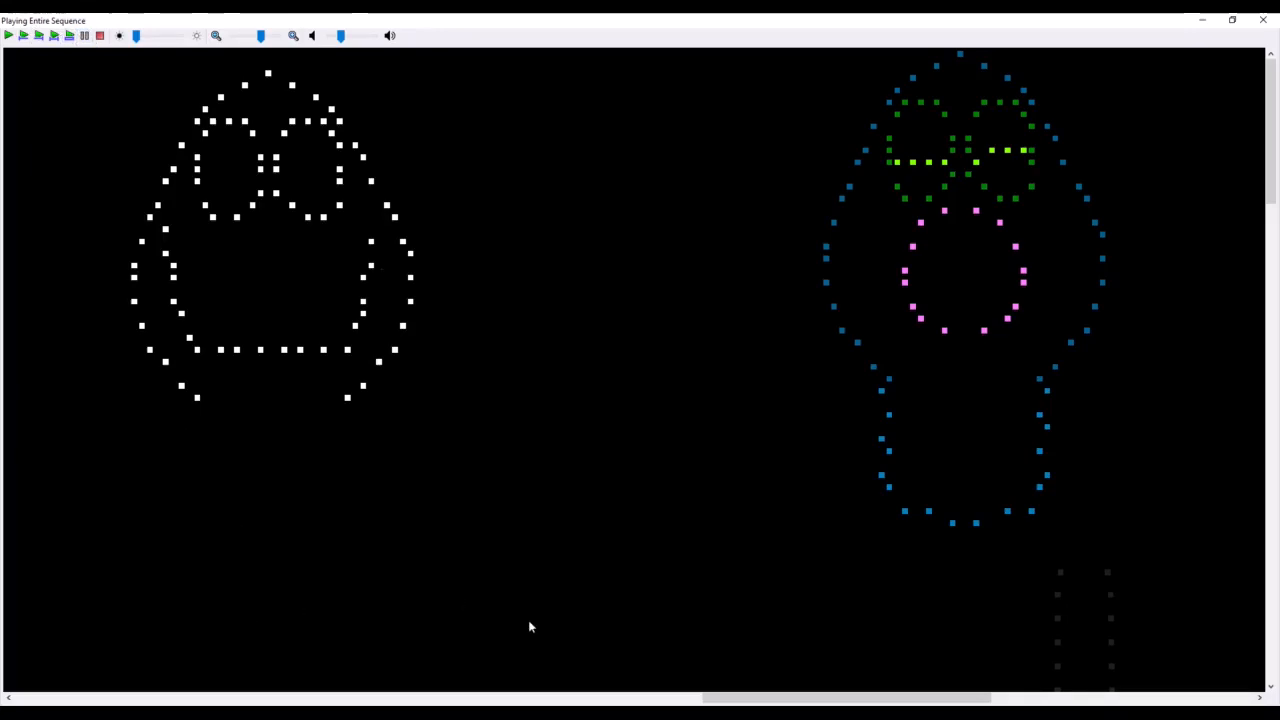
left_click(100, 37)
left_click(7, 37)
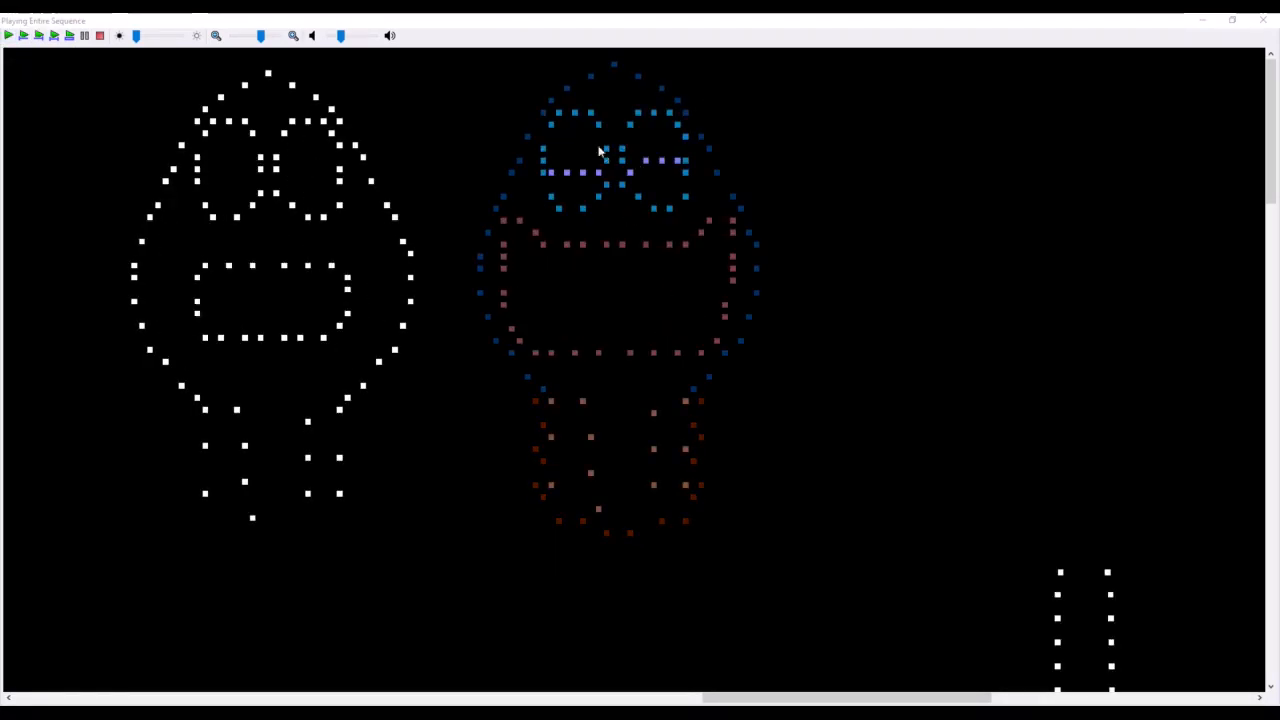
left_click(100, 35)
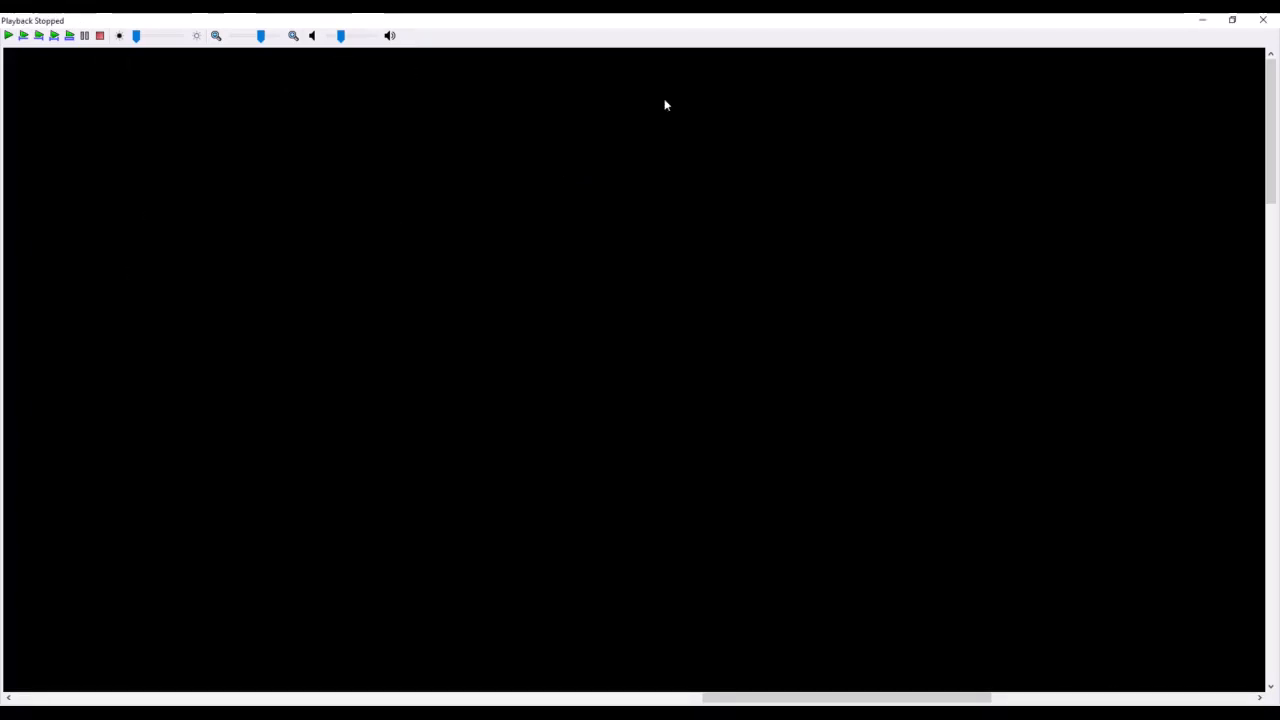